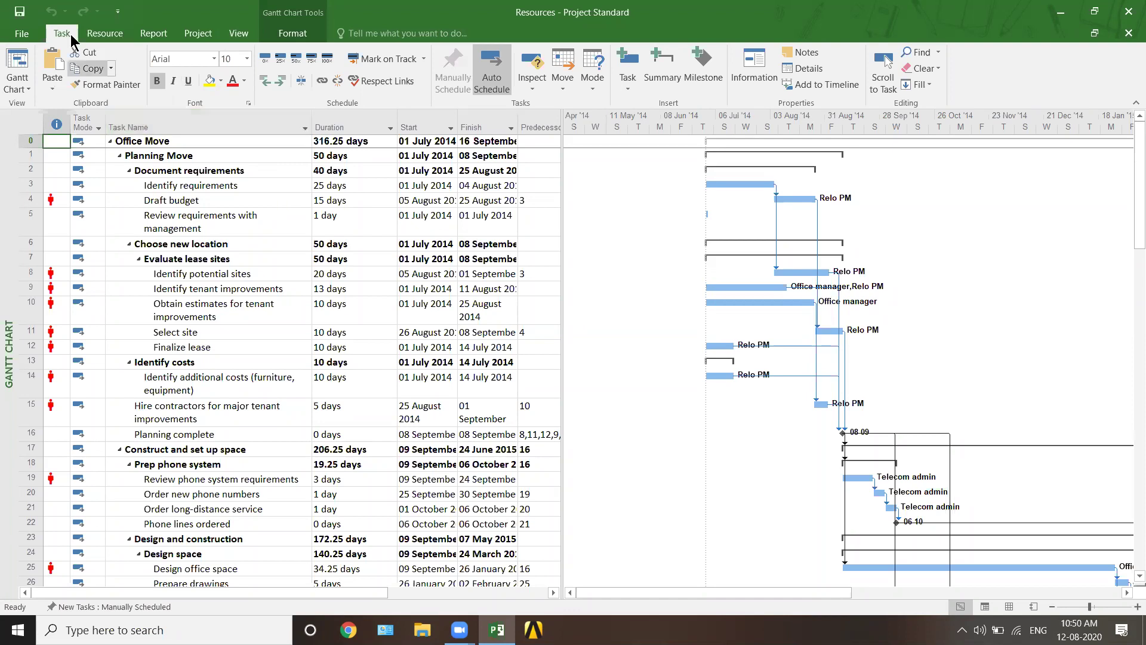
# - Switch from the Gantt chart to the Resource Sheet view
pyautogui.click(109, 35)
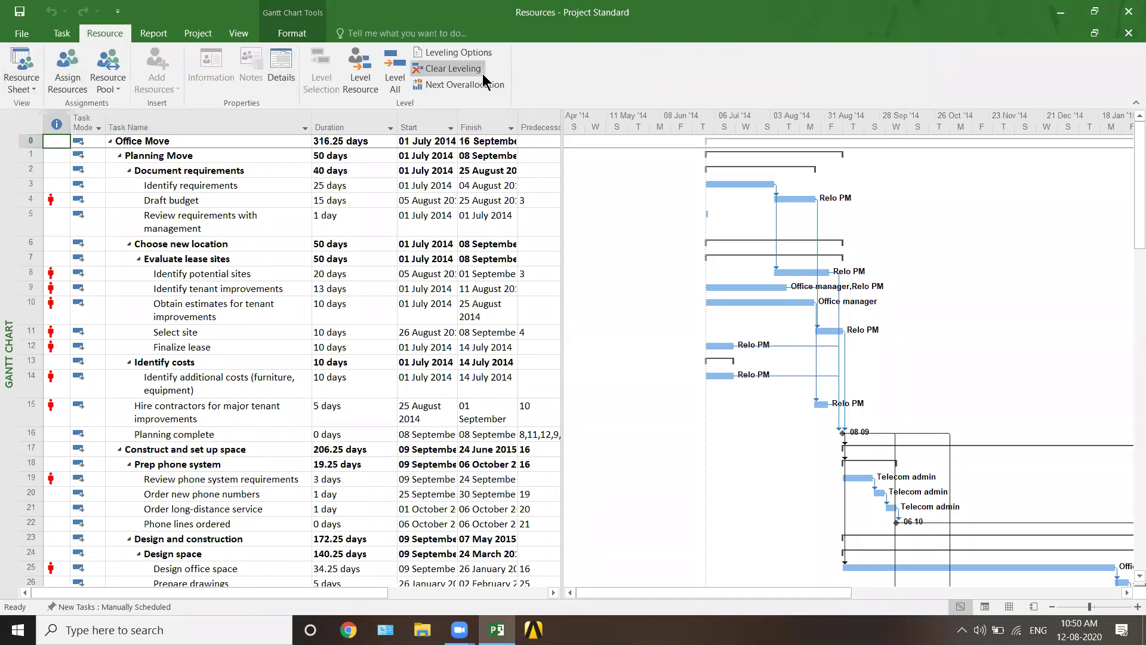
pyautogui.click(23, 59)
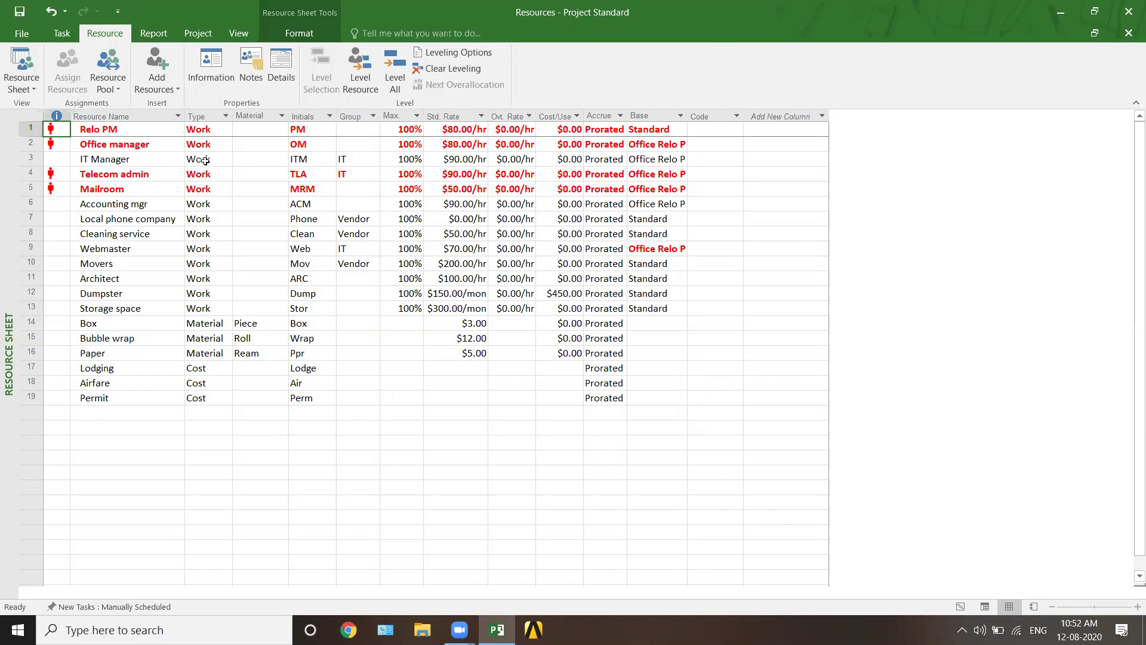
# - Try setting the type of the empty resource row below Permit to Work, and undo that entry
pyautogui.click(222, 413)
pyautogui.click(225, 413)
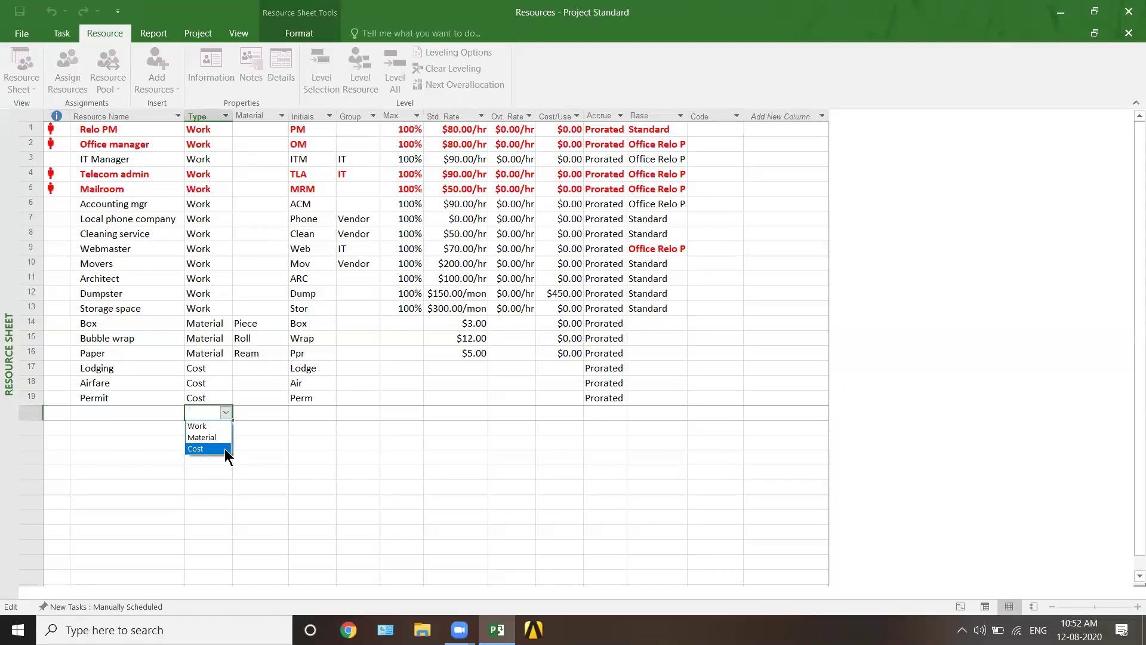
pyautogui.click(203, 425)
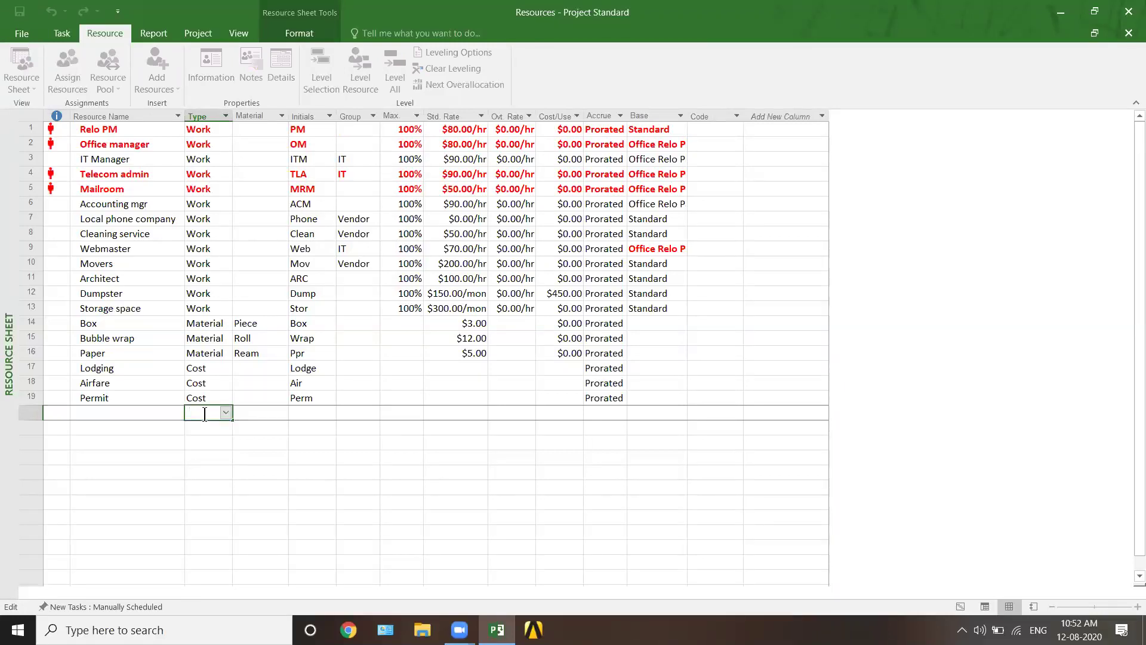
pyautogui.click(224, 129)
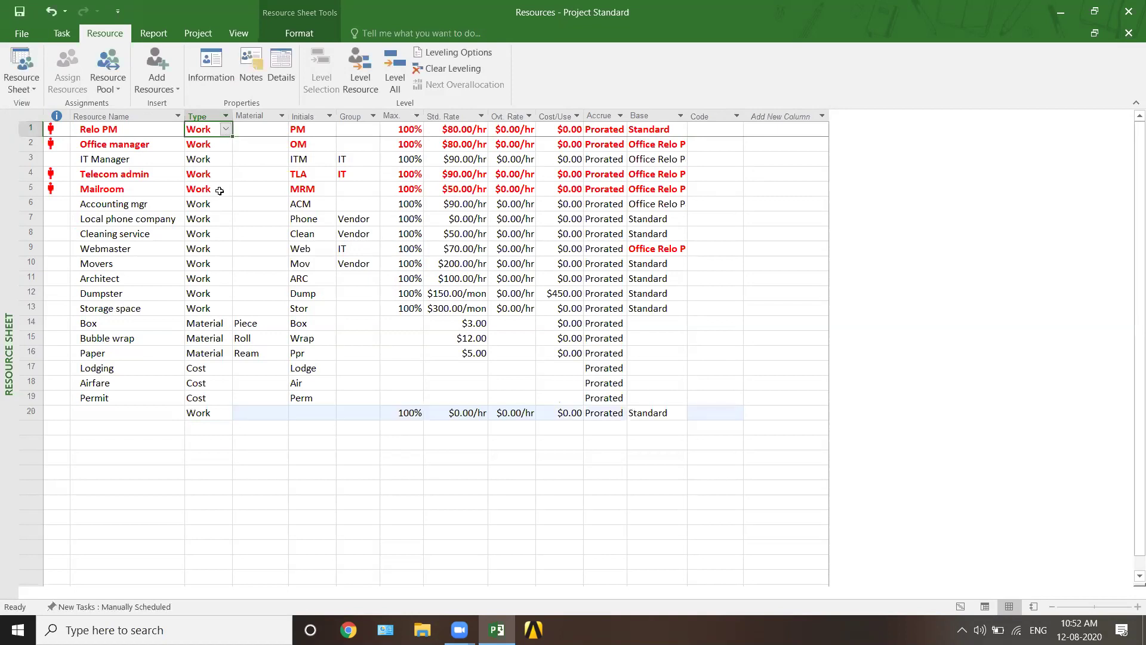
pyautogui.click(206, 425)
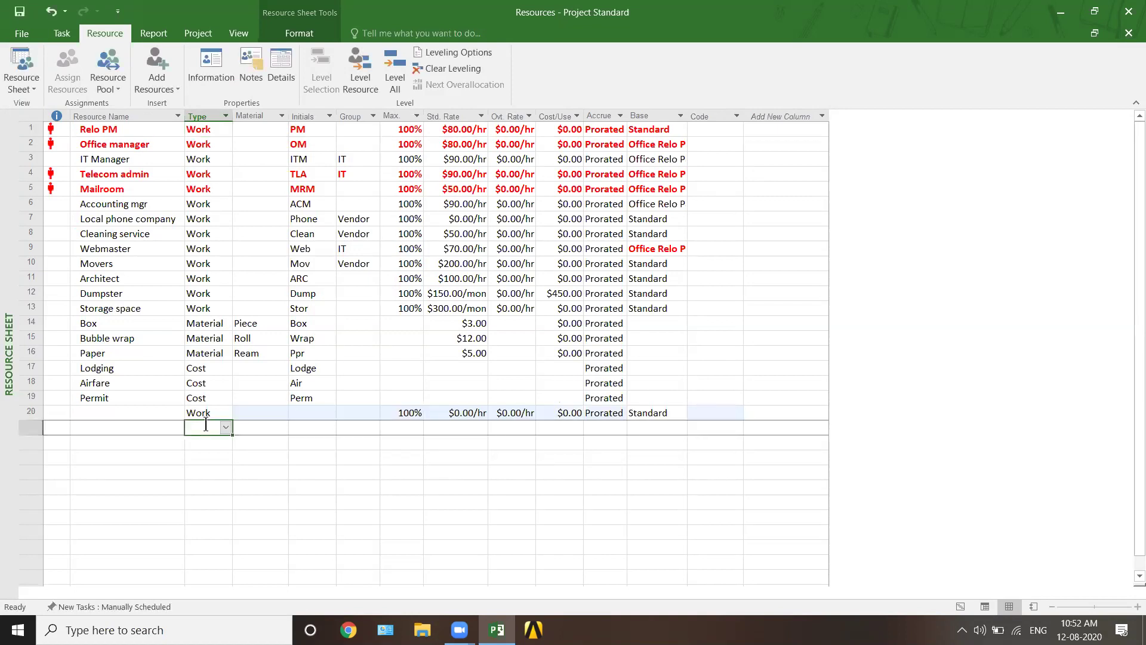
pyautogui.hotkey('ctrl', 'z')
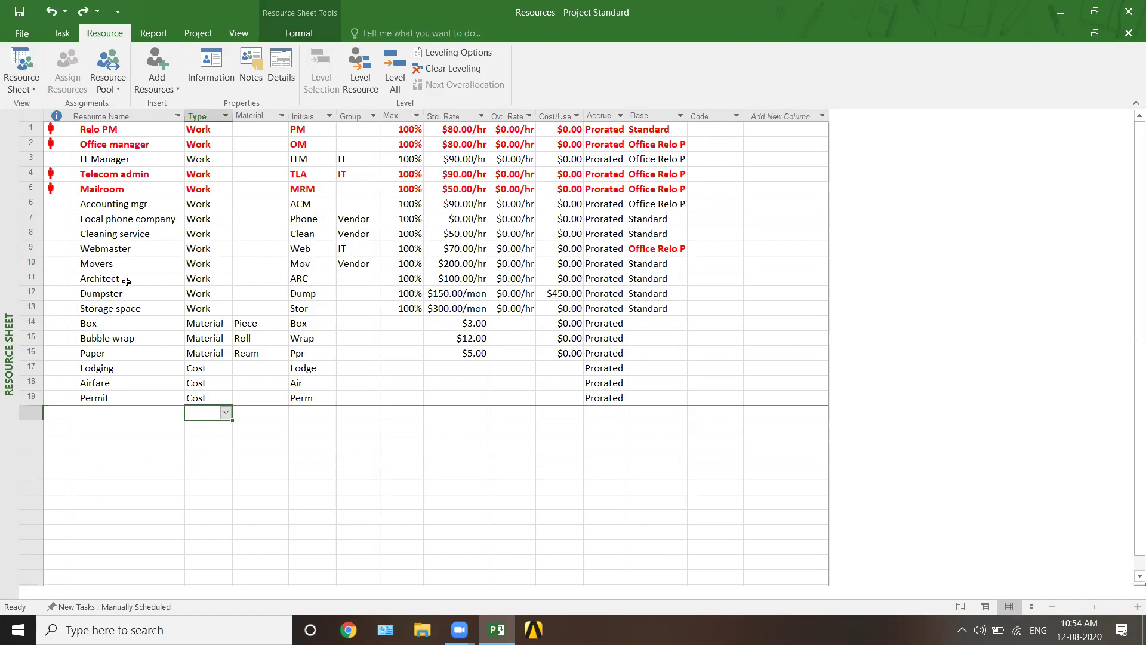
# - Set the maximum units of the Movers resource to 500%
pyautogui.click(111, 266)
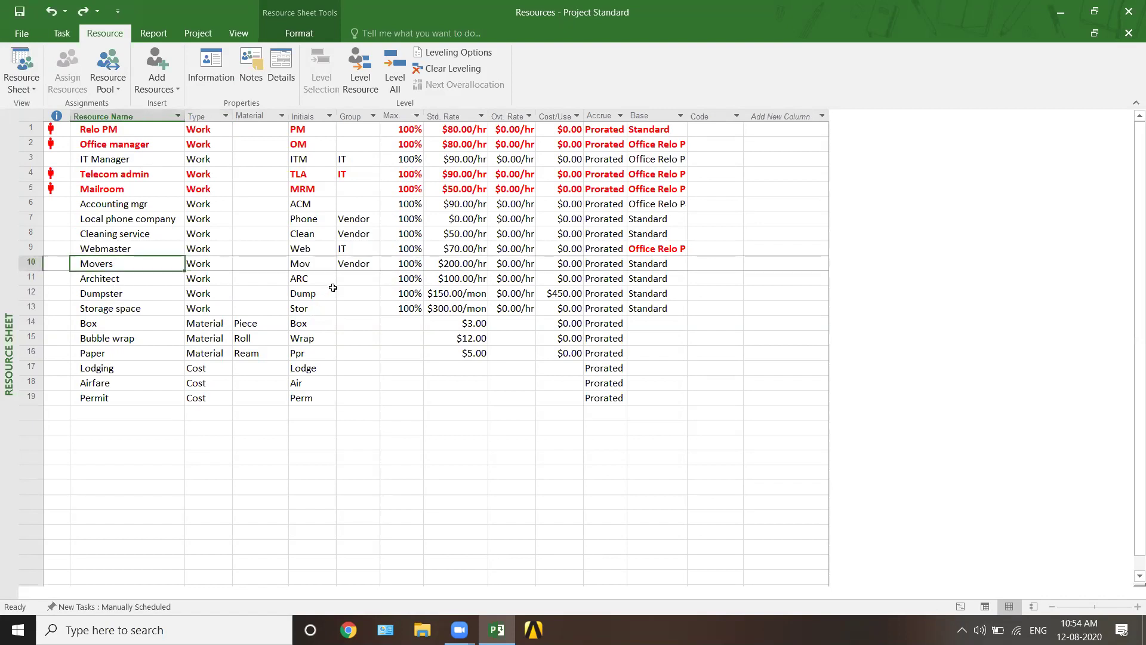
pyautogui.click(412, 261)
pyautogui.click(418, 261)
pyautogui.click(416, 260)
pyautogui.click(417, 260)
pyautogui.click(403, 274)
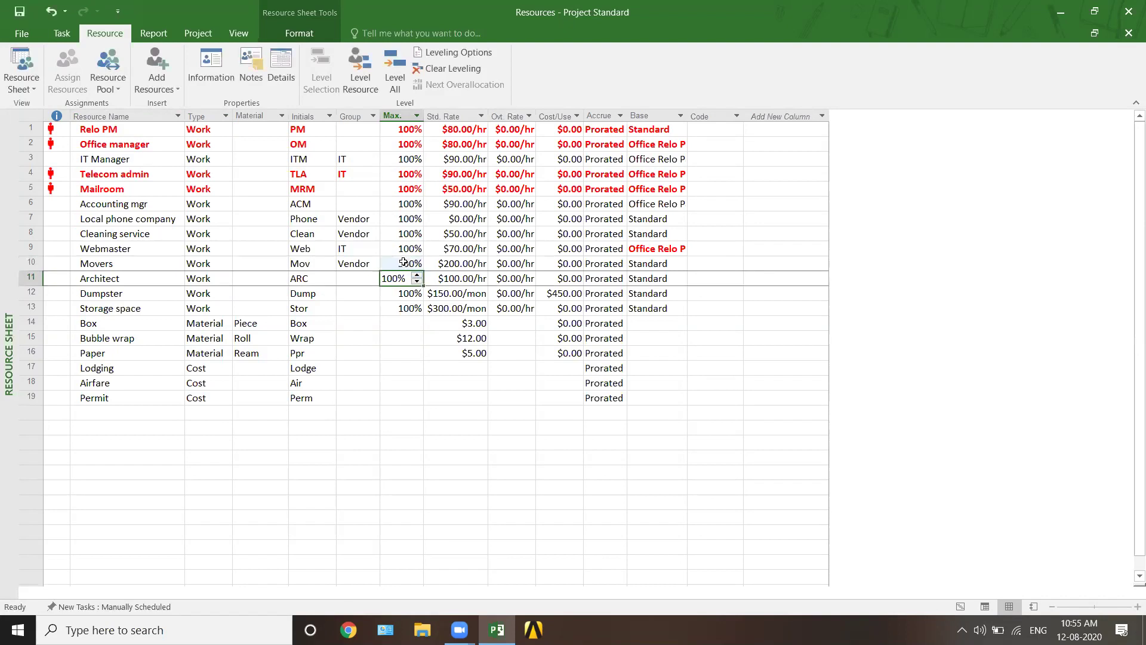
pyautogui.click(403, 263)
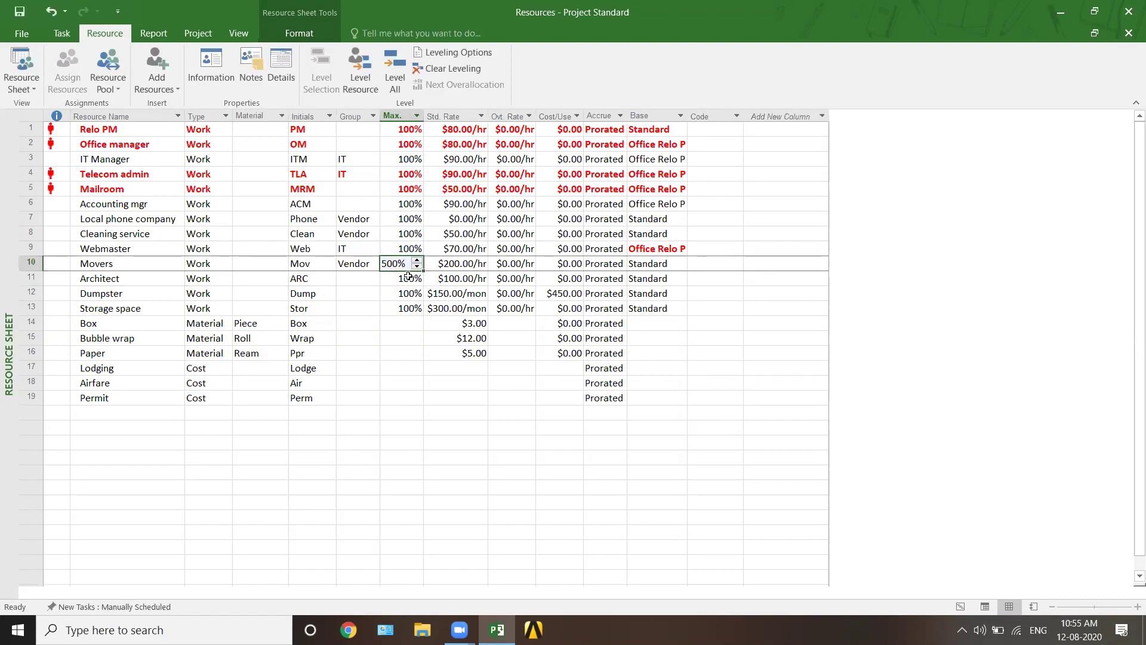
pyautogui.click(128, 263)
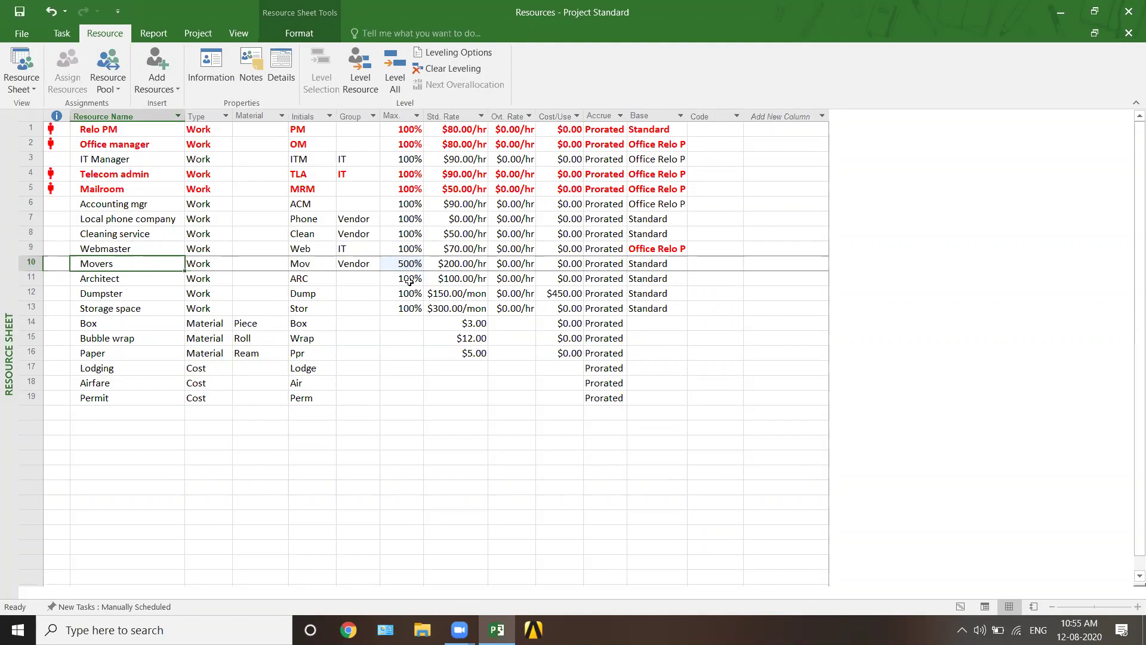
# - Add a resource named Network Admin in the first empty row of the resource sheet
pyautogui.click(122, 414)
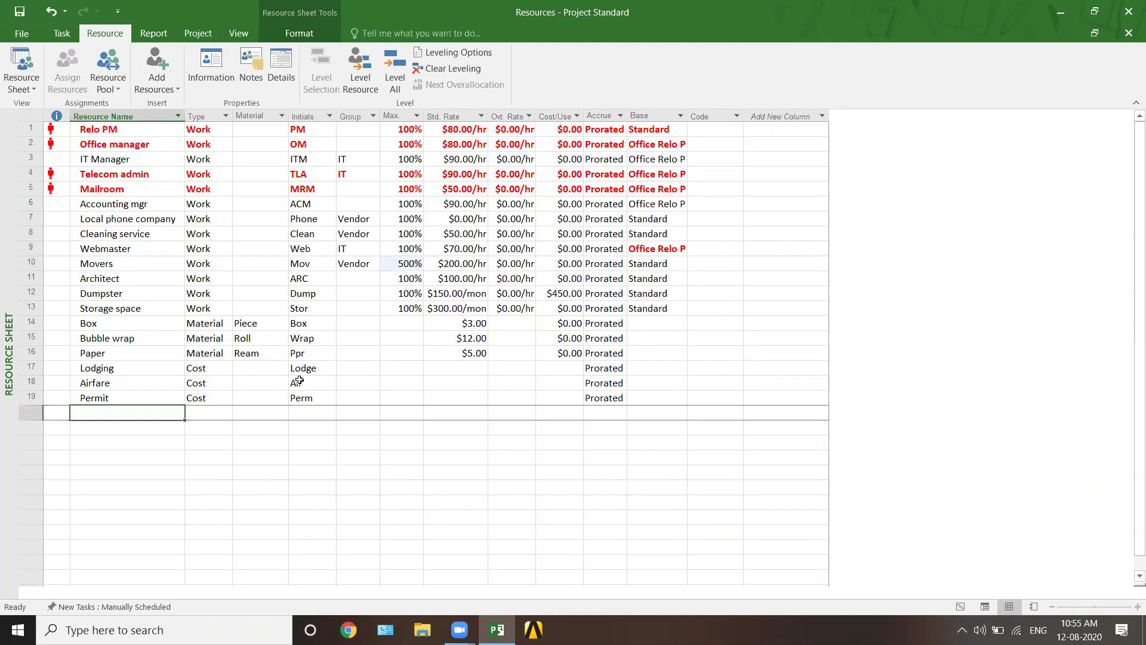
pyautogui.write('Network Admin')
pyautogui.press('Tab')
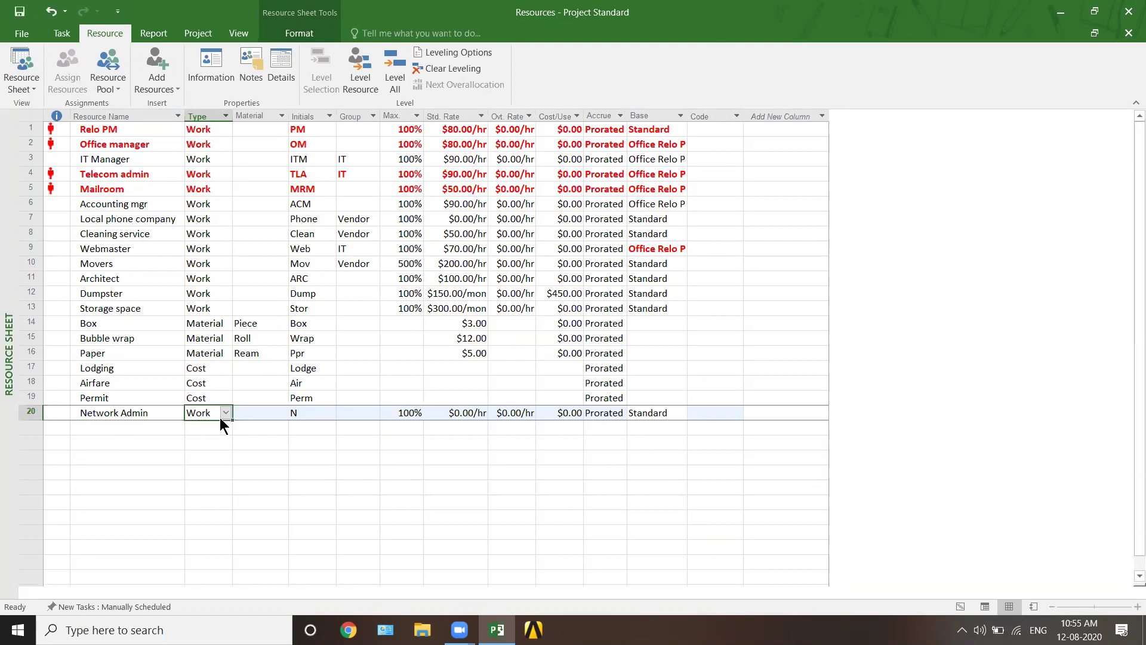
pyautogui.click(312, 409)
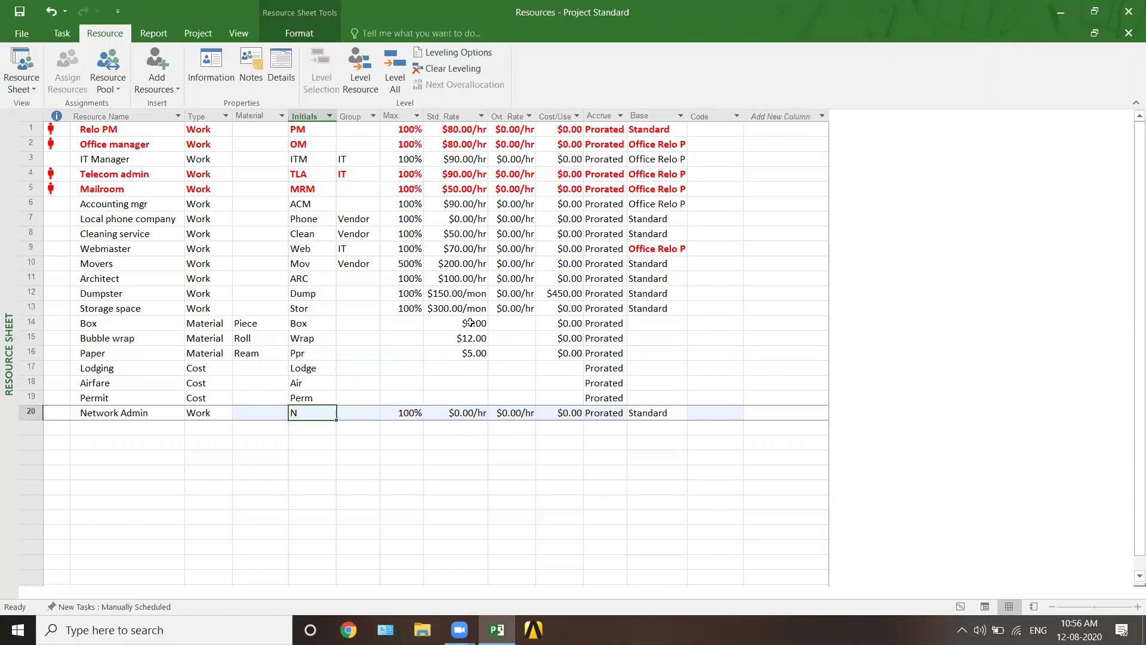
# - Examine the maximum units and standard rates of the material resources Box, Bubble wrap and Paper
pyautogui.moveTo(471, 321); pyautogui.dragTo(475, 357)
pyautogui.click(420, 365)
pyautogui.moveTo(416, 327); pyautogui.dragTo(420, 355)
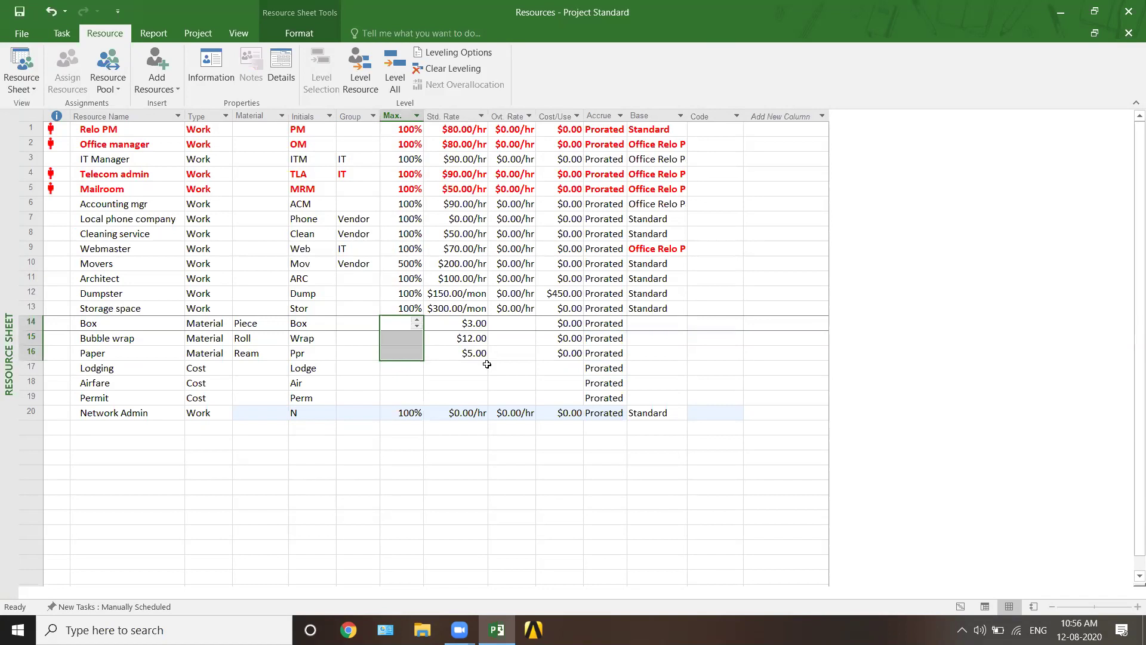
pyautogui.click(463, 358)
pyautogui.moveTo(412, 326); pyautogui.dragTo(412, 352)
pyautogui.click(483, 336)
pyautogui.moveTo(476, 323); pyautogui.dragTo(477, 355)
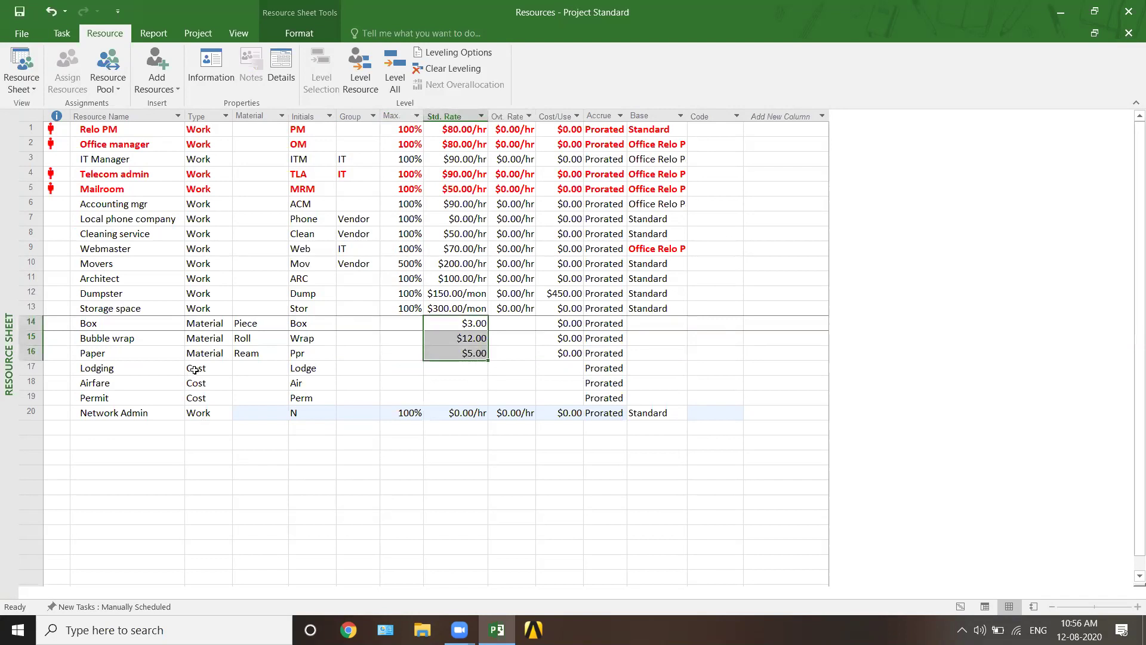
# - Examine the type and standard rate cells of the cost resources Lodging, Airfare and Permit
pyautogui.moveTo(195, 370); pyautogui.dragTo(196, 396)
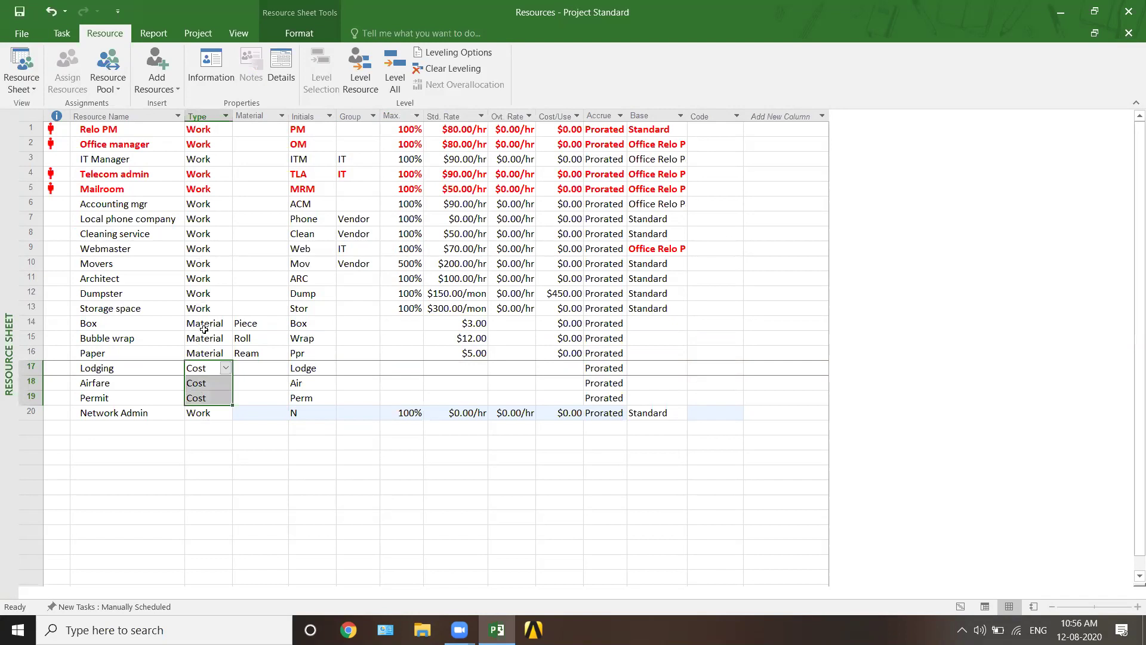
pyautogui.click(208, 372)
pyautogui.click(210, 397)
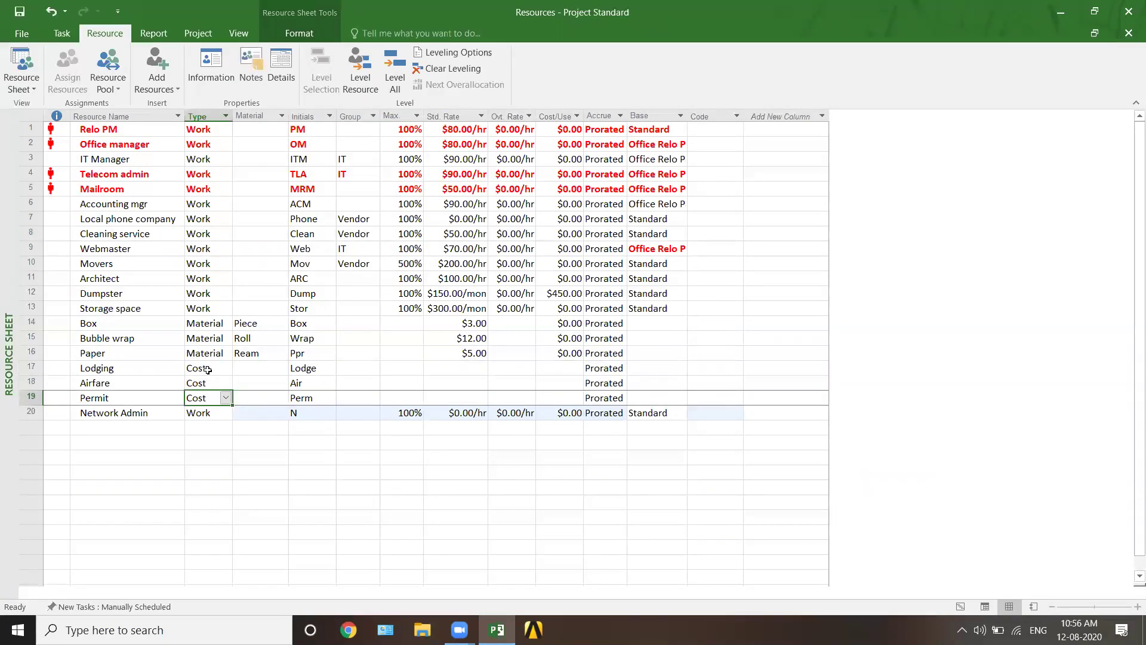
pyautogui.moveTo(208, 370); pyautogui.dragTo(222, 398)
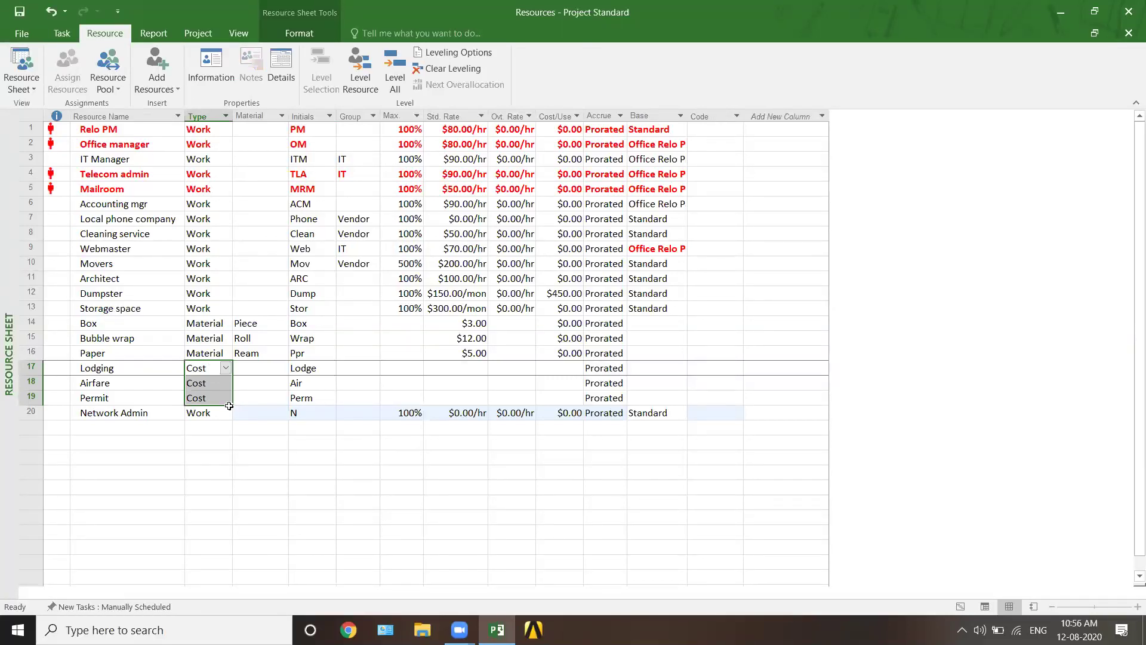
pyautogui.click(119, 371)
pyautogui.click(127, 386)
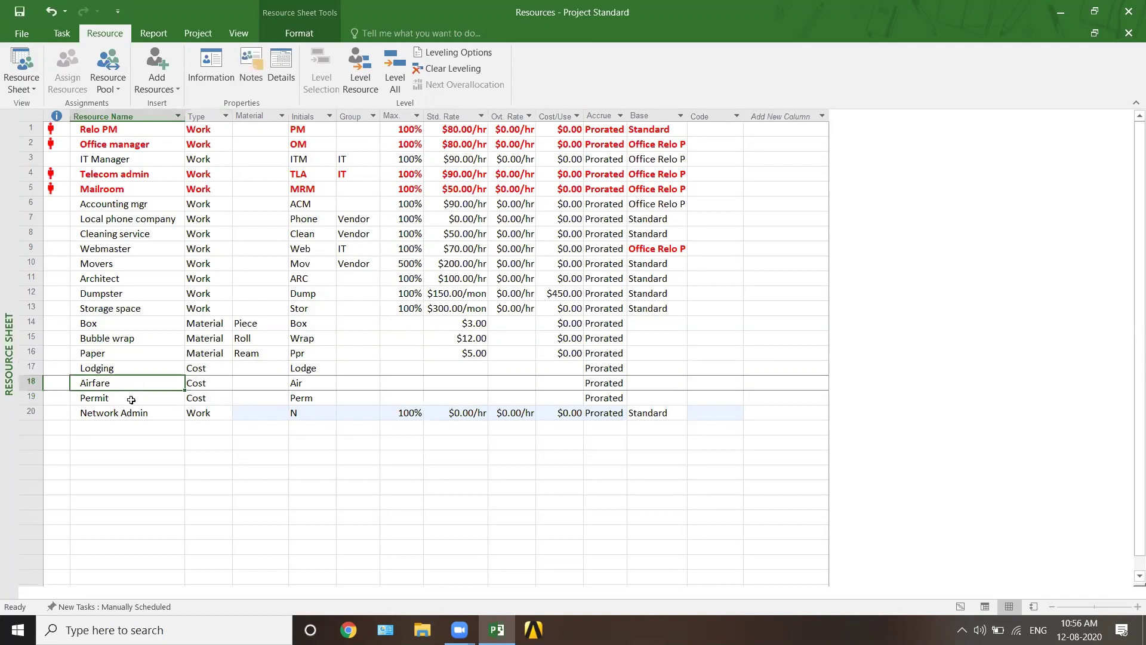
pyautogui.click(129, 399)
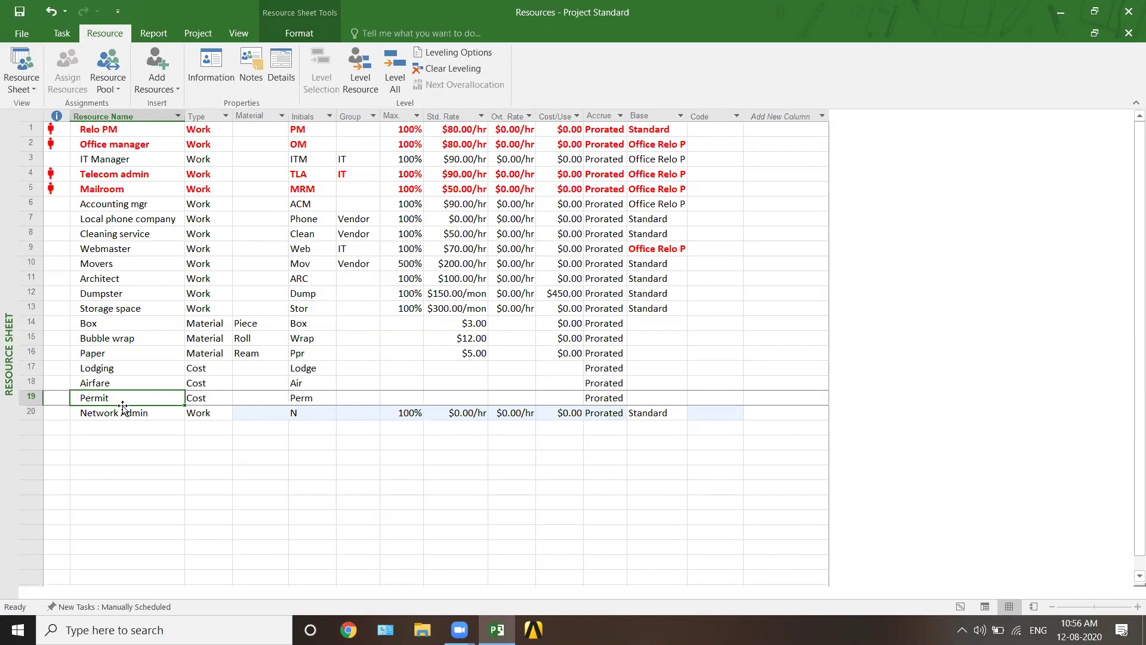
pyautogui.moveTo(200, 368); pyautogui.dragTo(205, 398)
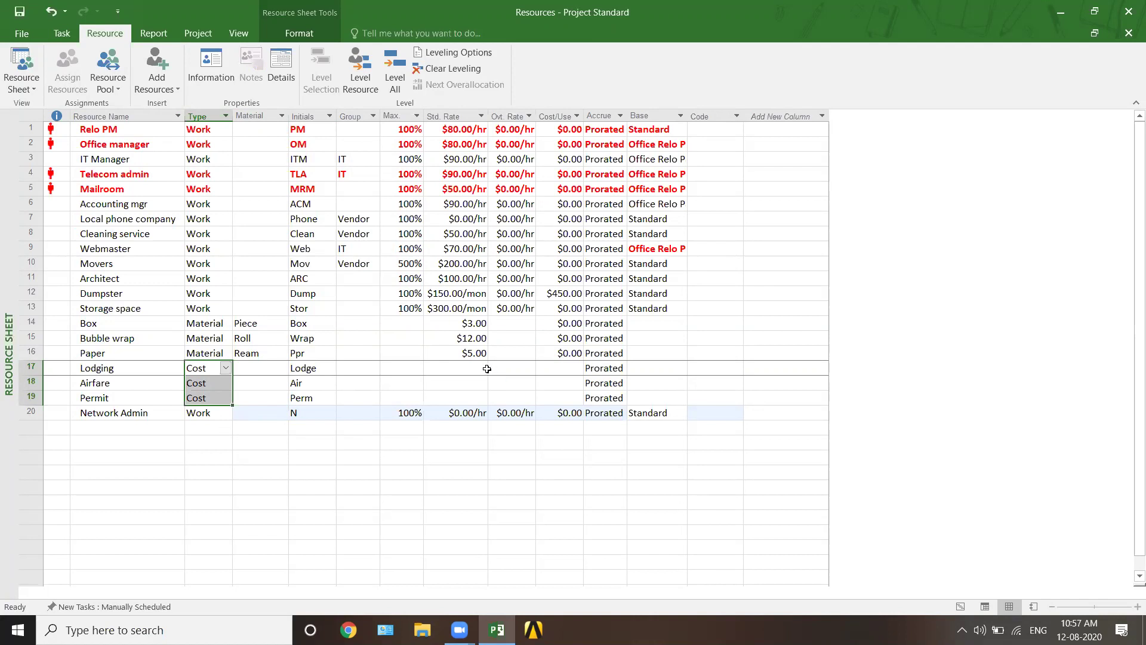
pyautogui.moveTo(486, 368); pyautogui.dragTo(479, 396)
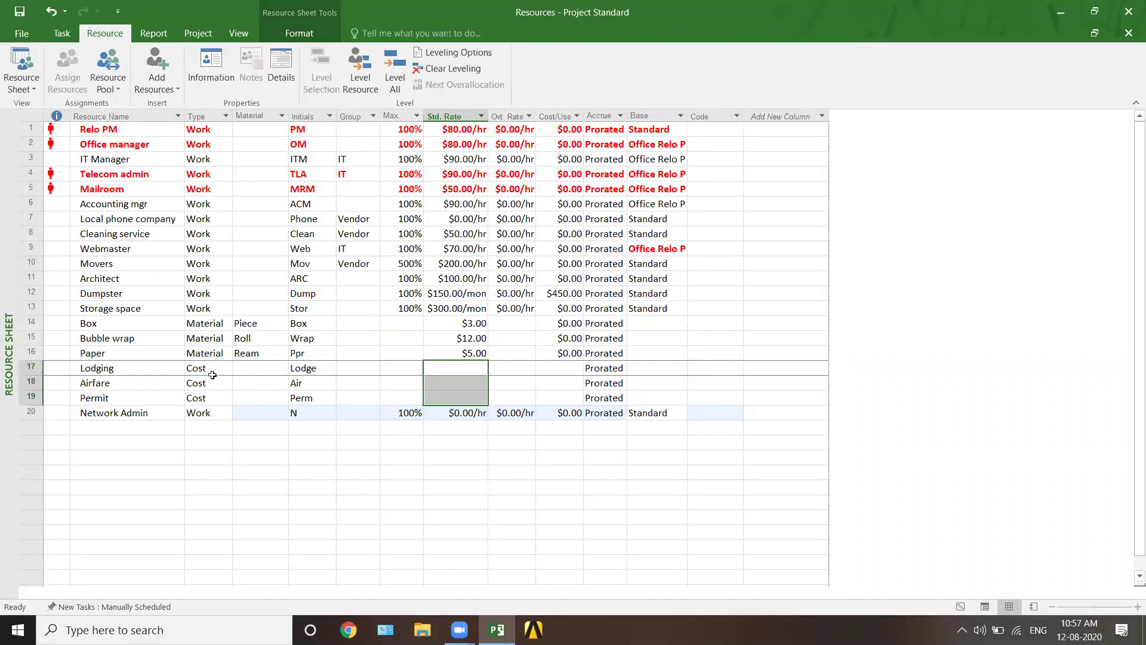
pyautogui.click(339, 424)
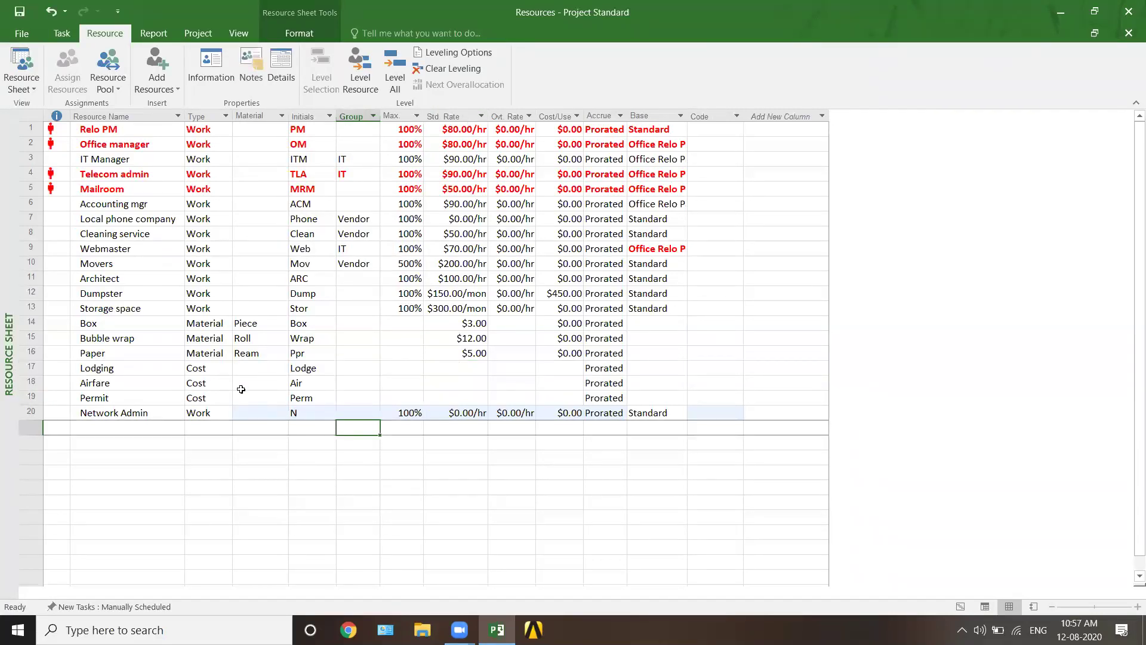
# - Set the initials of the Network Admin resource to NTM and its group to IT
pyautogui.click(113, 413)
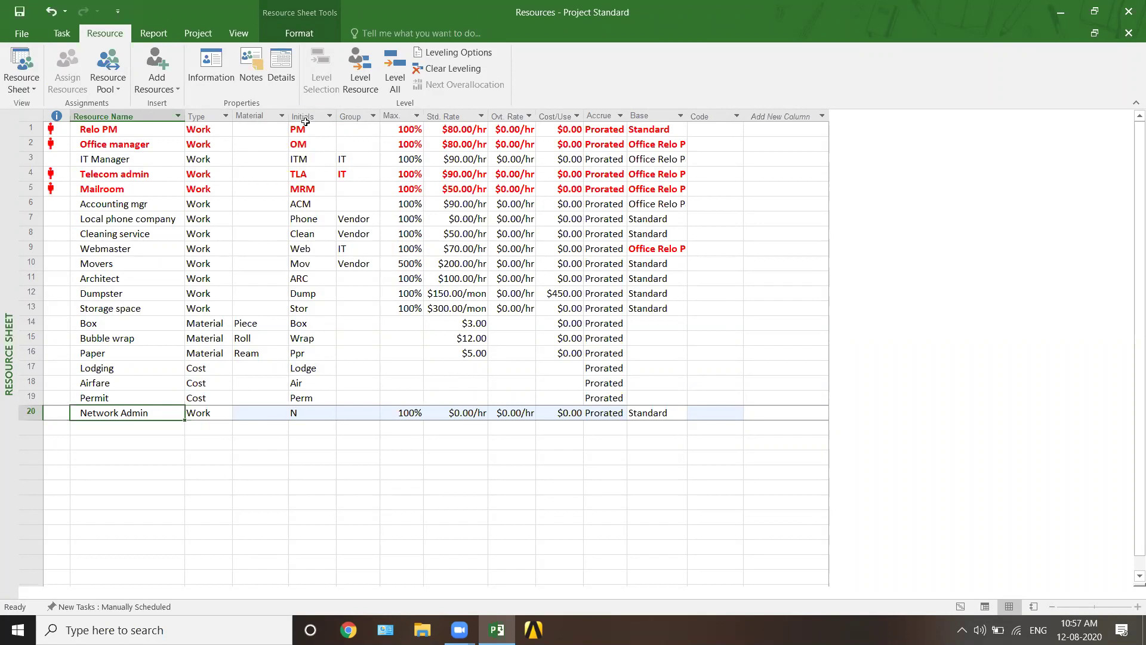
pyautogui.click(297, 414)
pyautogui.doubleClick(302, 412)
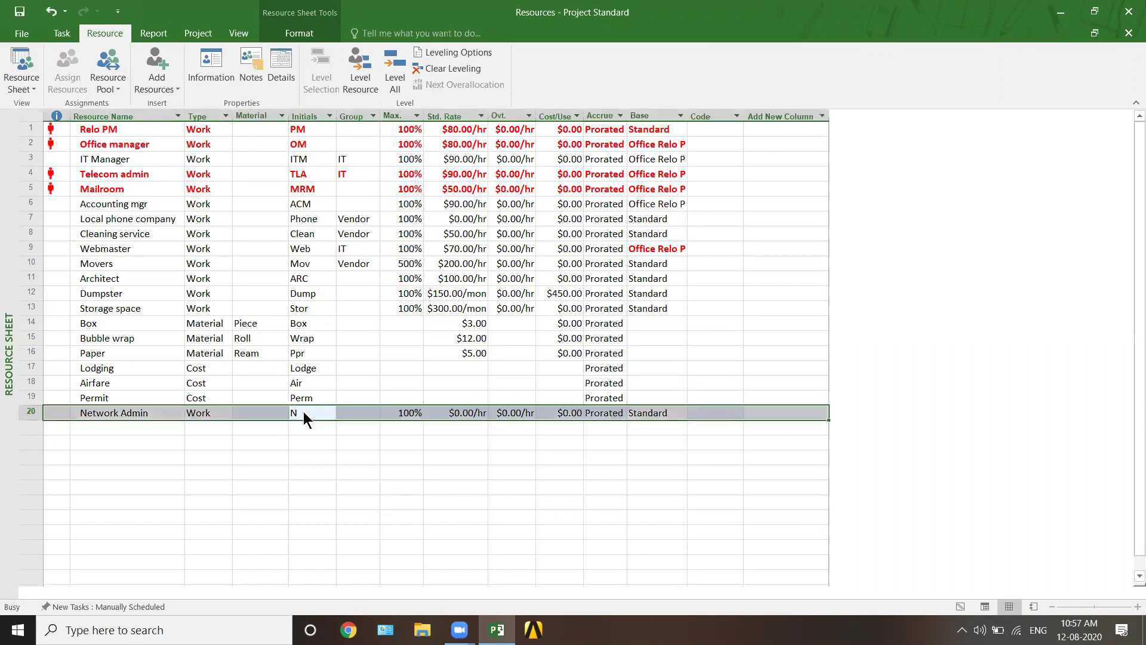
pyautogui.click(776, 460)
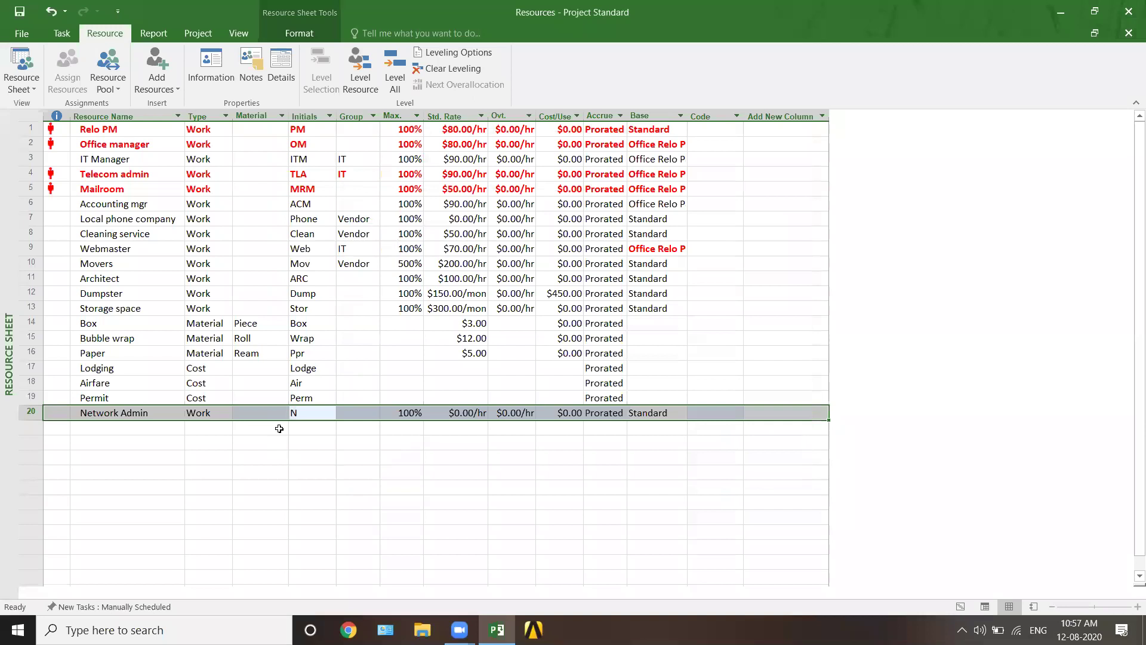
pyautogui.click(305, 413)
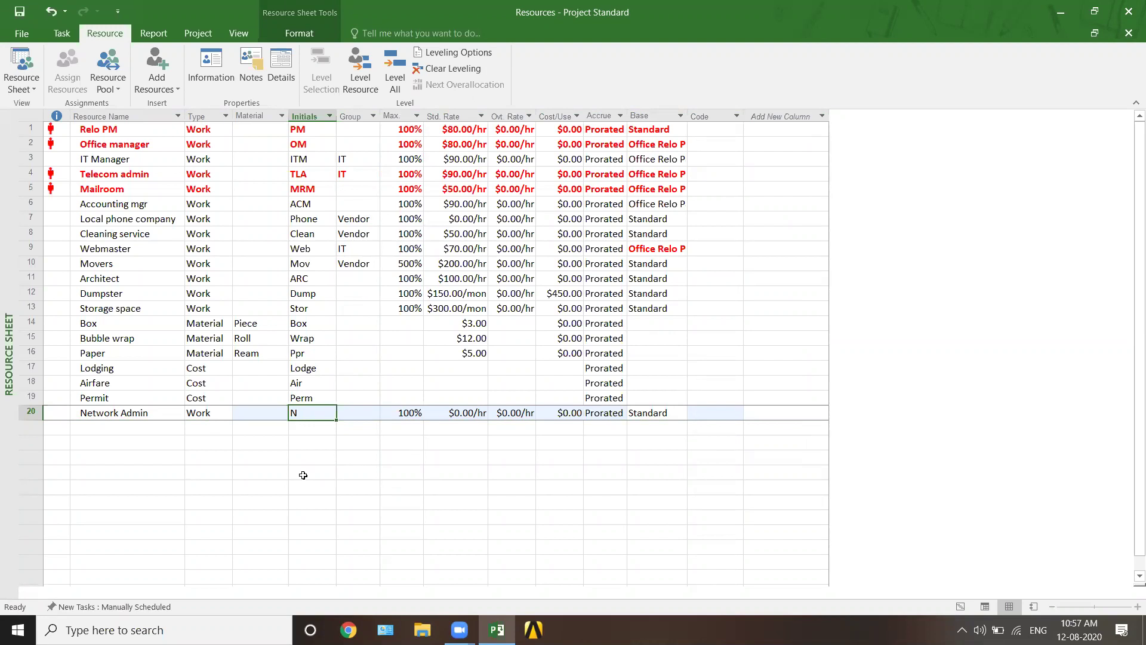
pyautogui.write('NT')
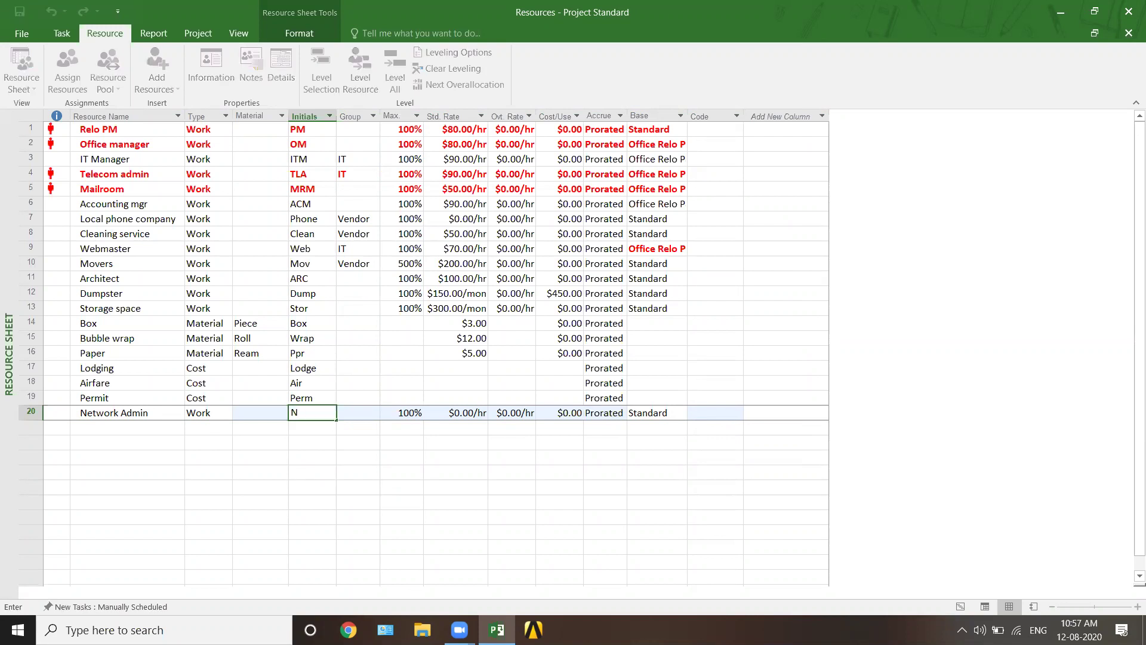
pyautogui.write('M')
pyautogui.press('Tab')
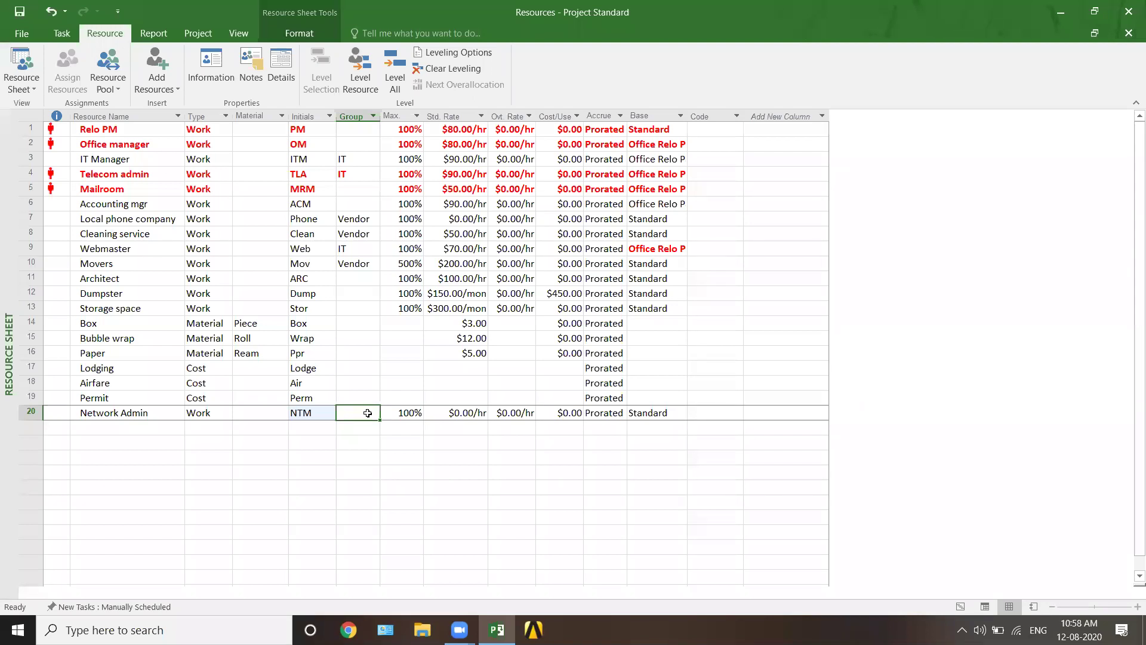
pyautogui.write('IT')
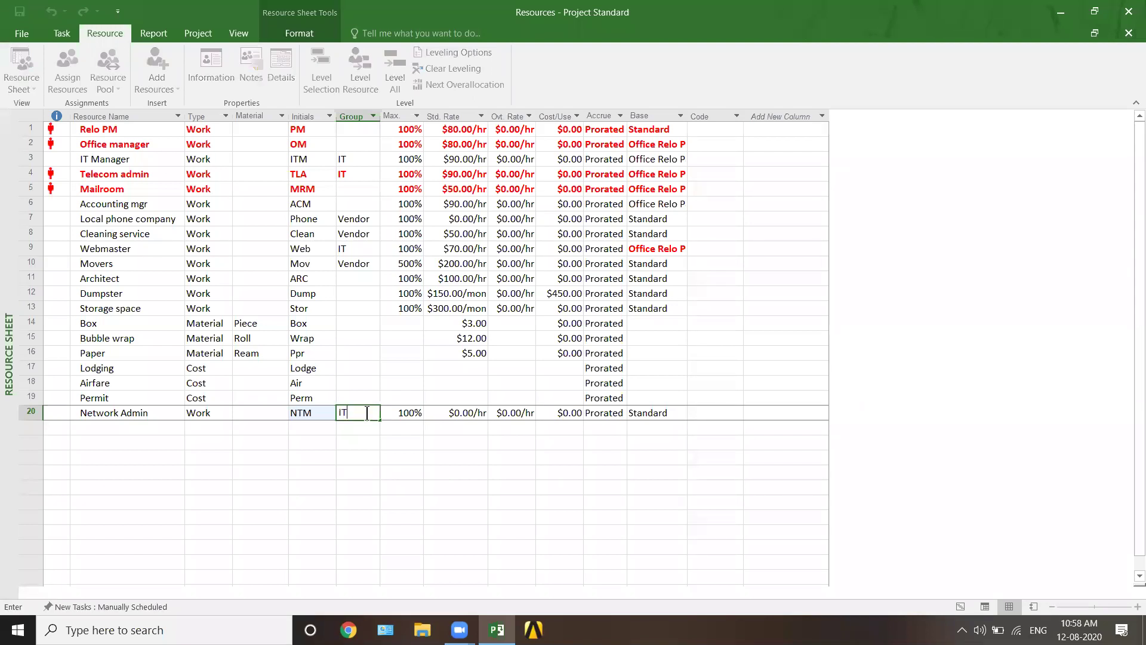
pyautogui.press('Tab')
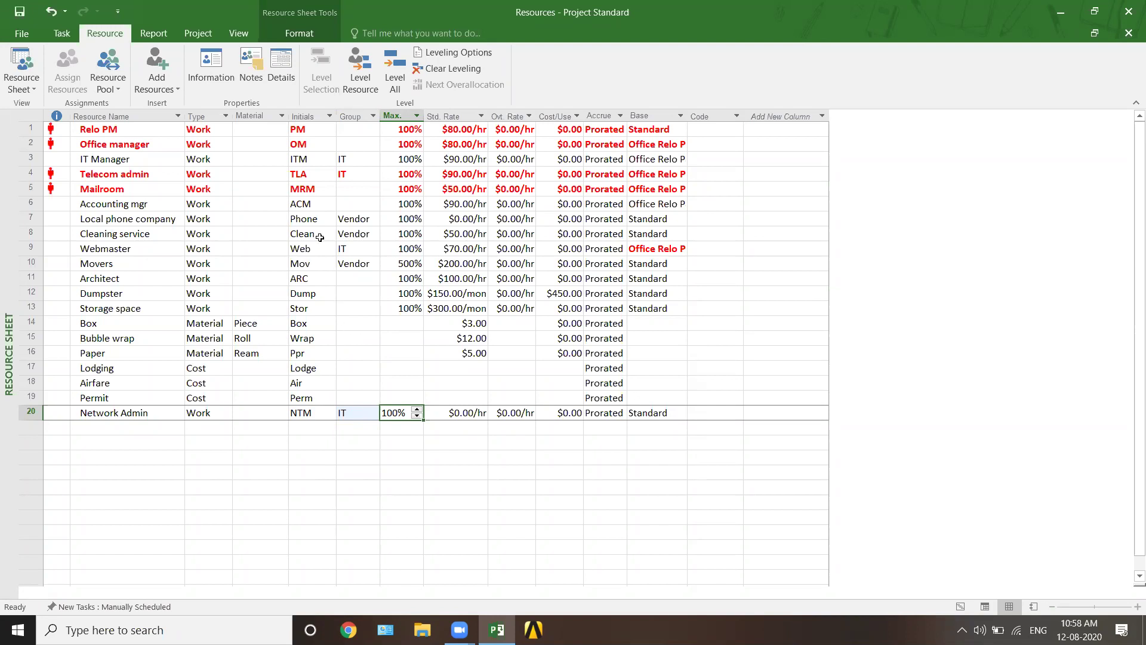
# - Filter the resource sheet by group so that only the IT resources are listed
pyautogui.click(344, 292)
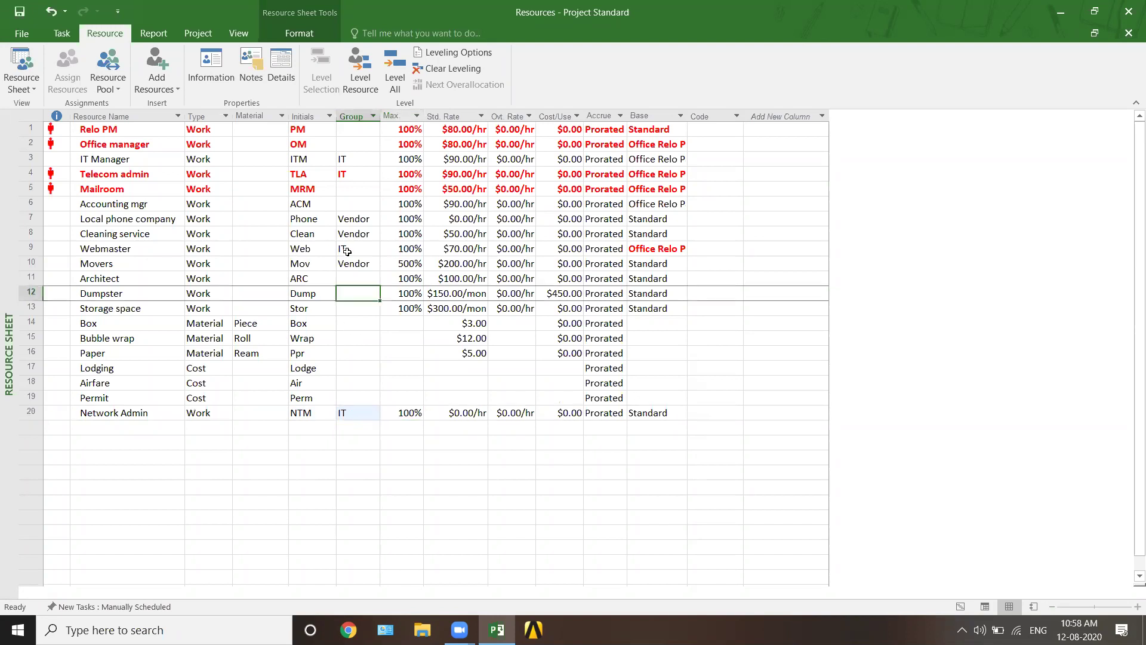
pyautogui.click(373, 116)
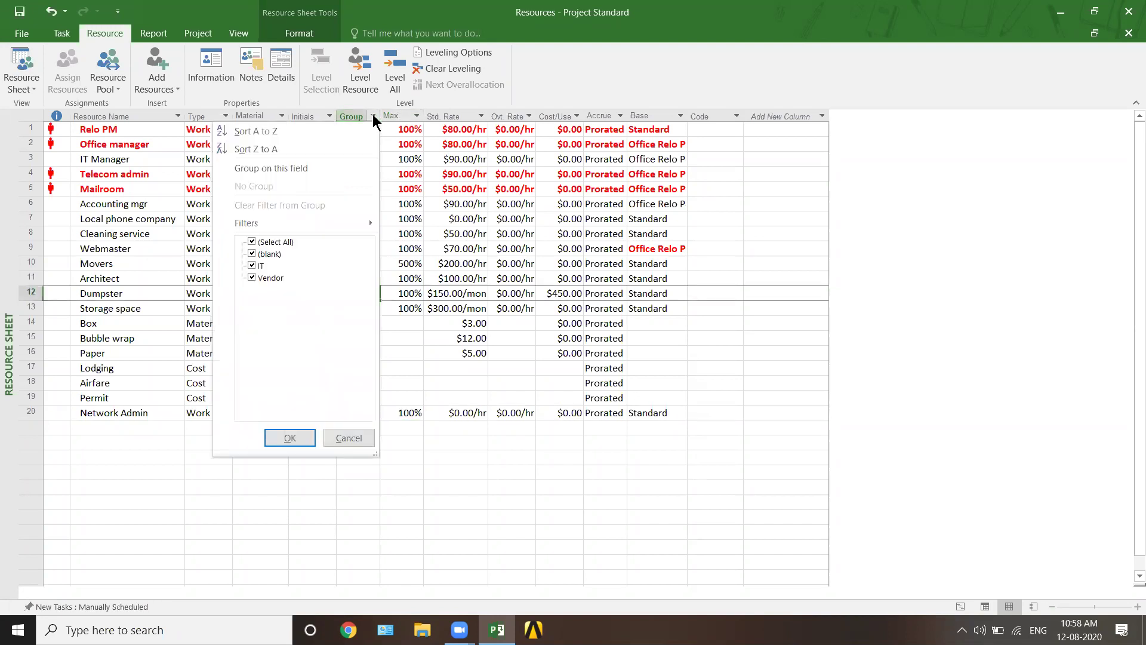
pyautogui.click(251, 241)
pyautogui.click(251, 265)
pyautogui.click(290, 438)
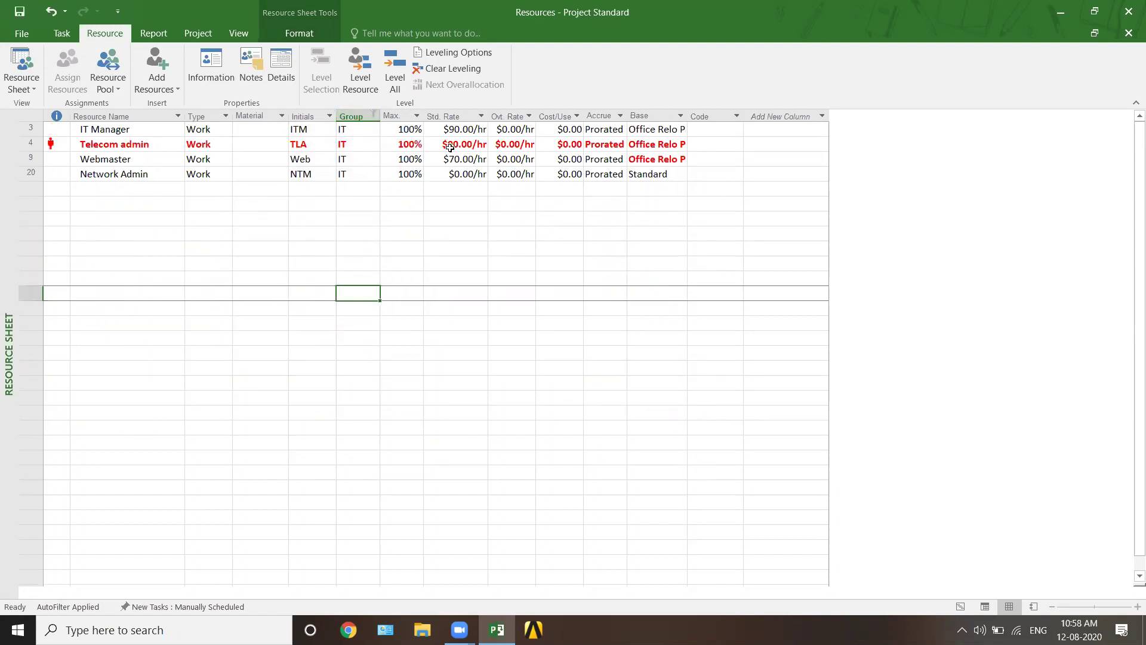
# - Highlight the standard rates of the IT resources, and remove the group filter so that all resources are listed
pyautogui.moveTo(436, 130); pyautogui.dragTo(444, 174)
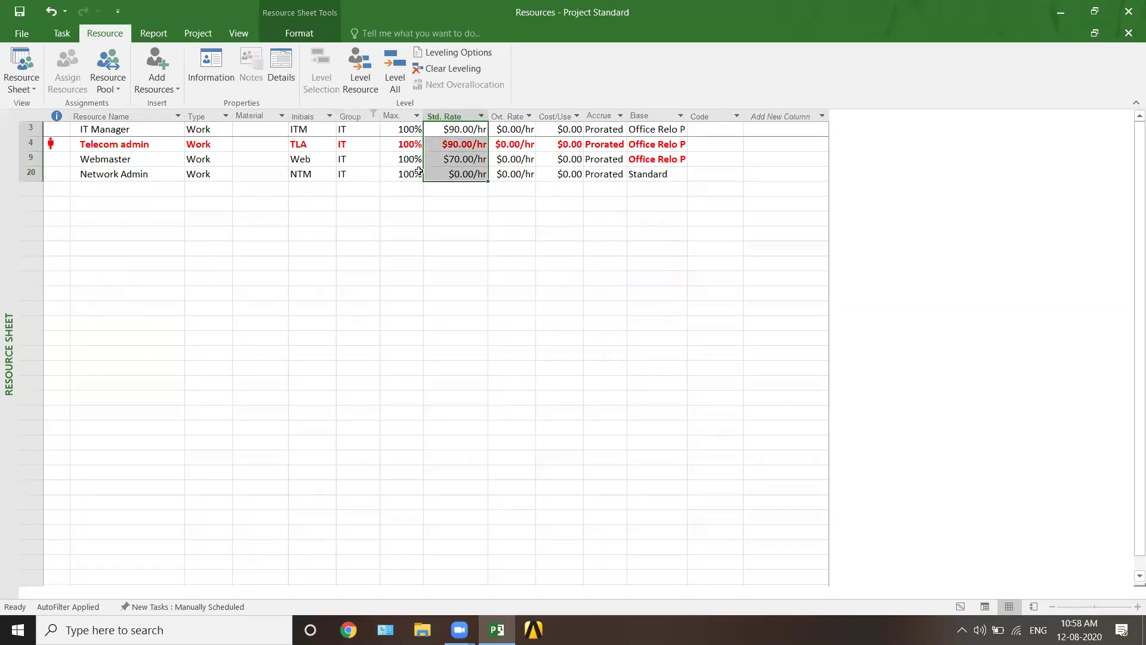
pyautogui.click(372, 114)
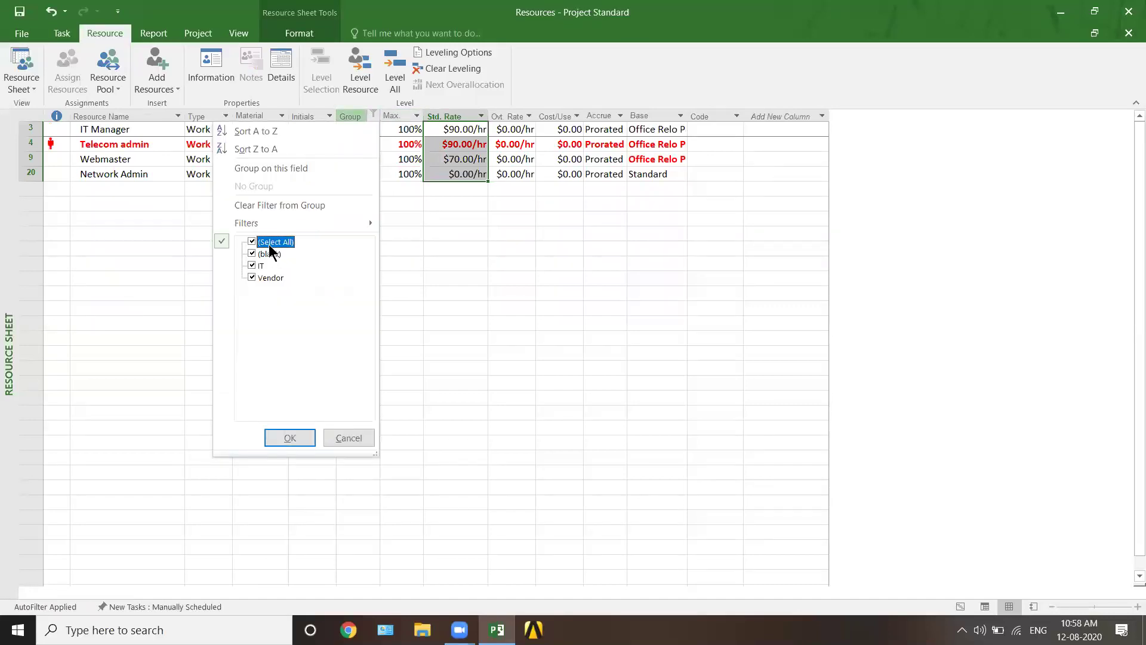
pyautogui.click(283, 439)
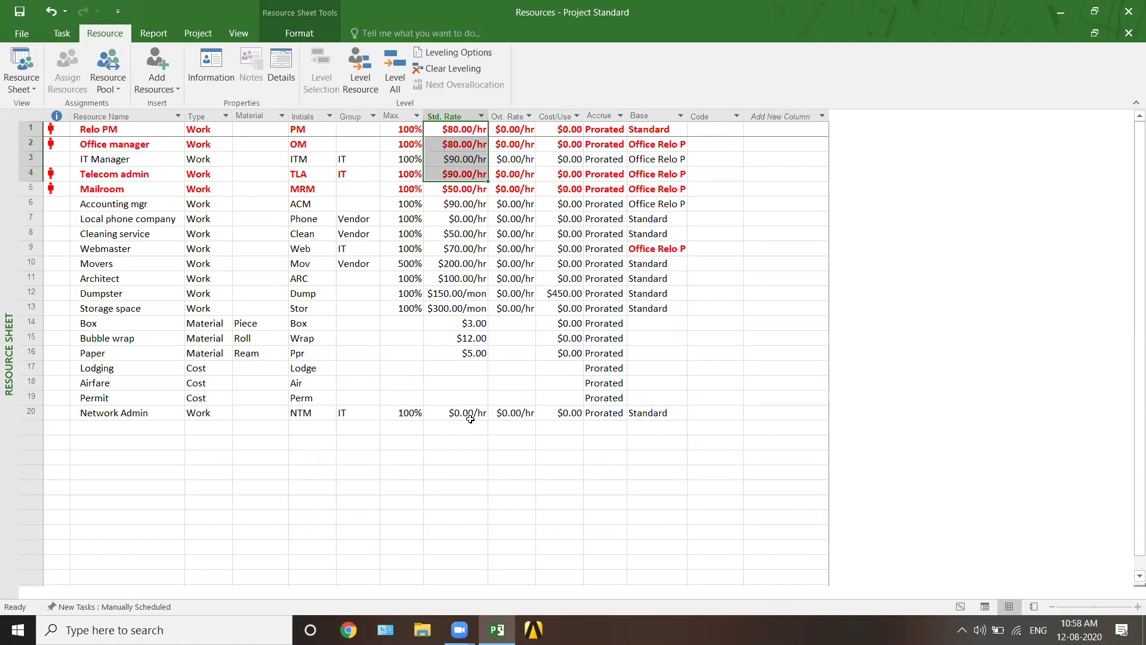
# - View the general information and the resource calendar's working times of the Network Admin resource, and close both dialogs
pyautogui.click(146, 418)
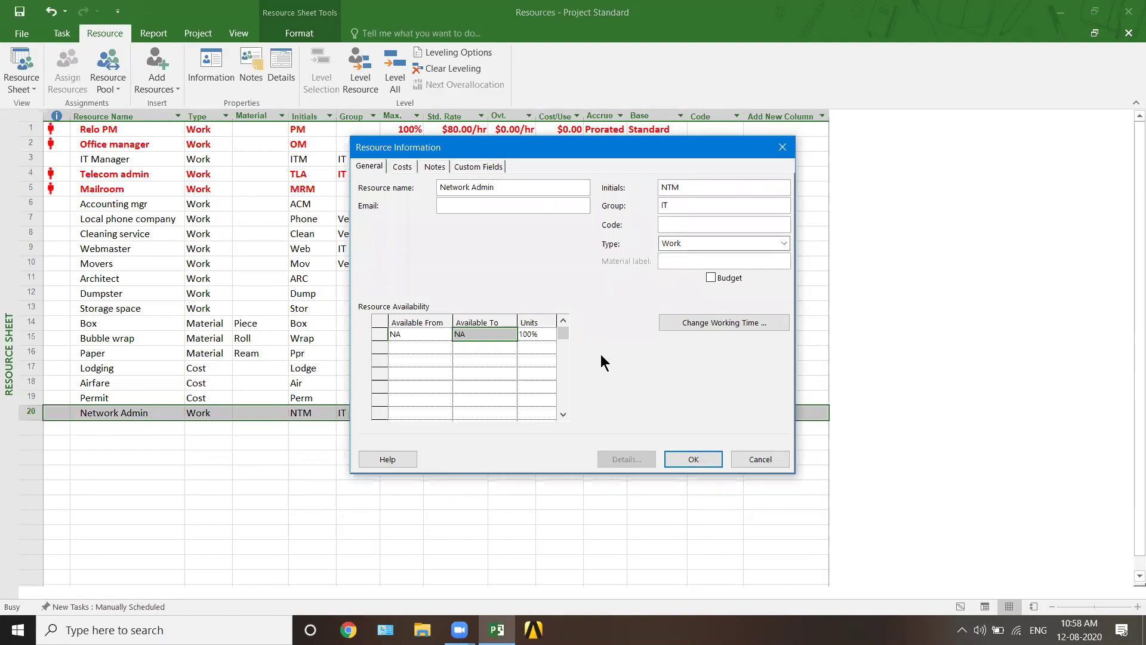
pyautogui.click(725, 325)
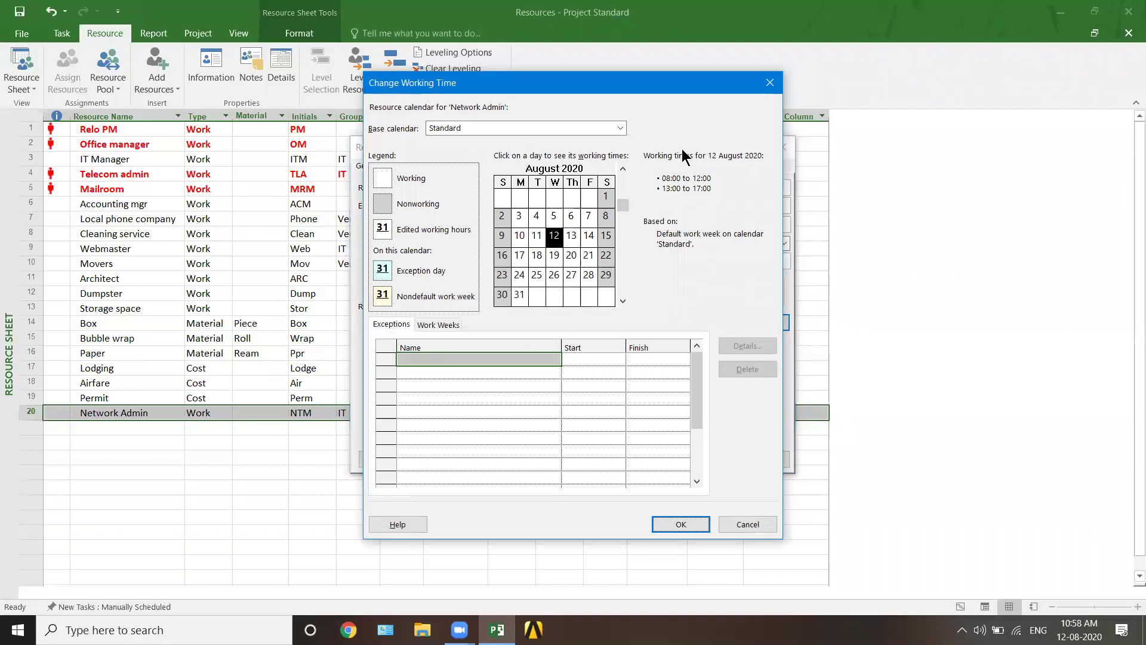
pyautogui.click(770, 83)
pyautogui.click(785, 149)
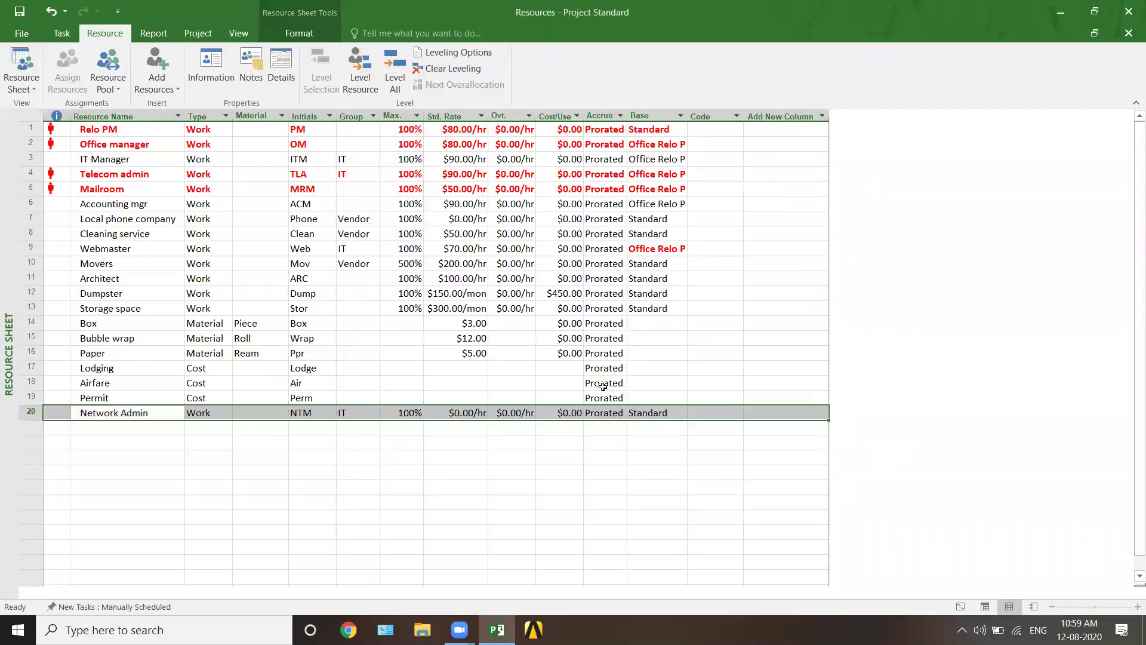
# - Set the base calendar of the Network Admin resource to Office Relo Part-time
pyautogui.click(643, 412)
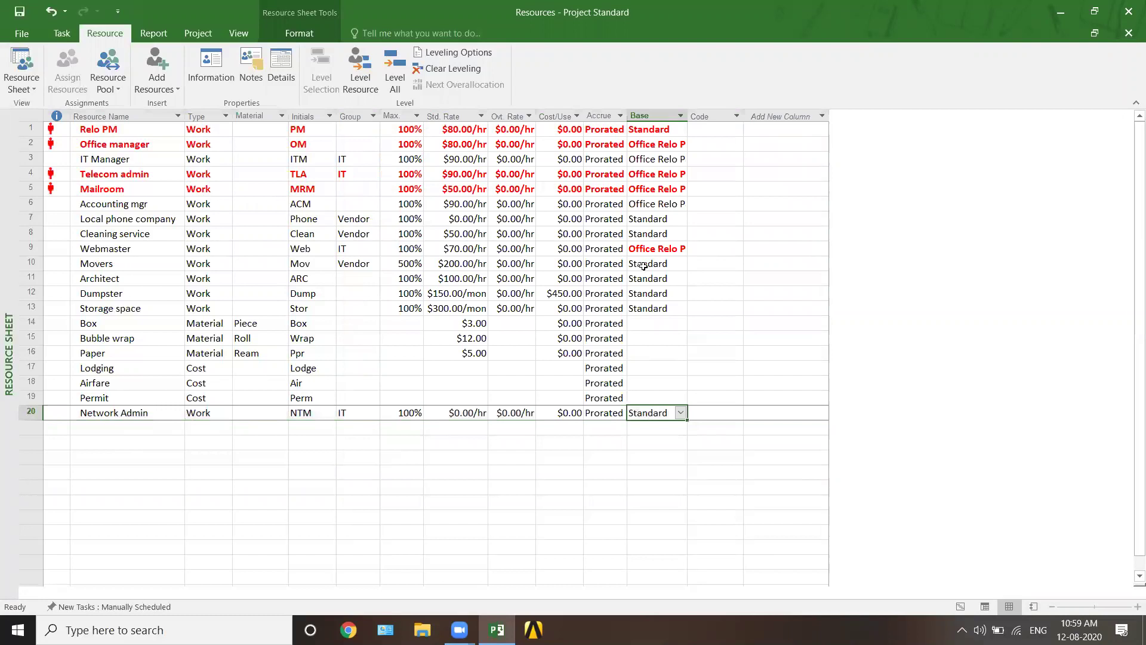
pyautogui.click(681, 412)
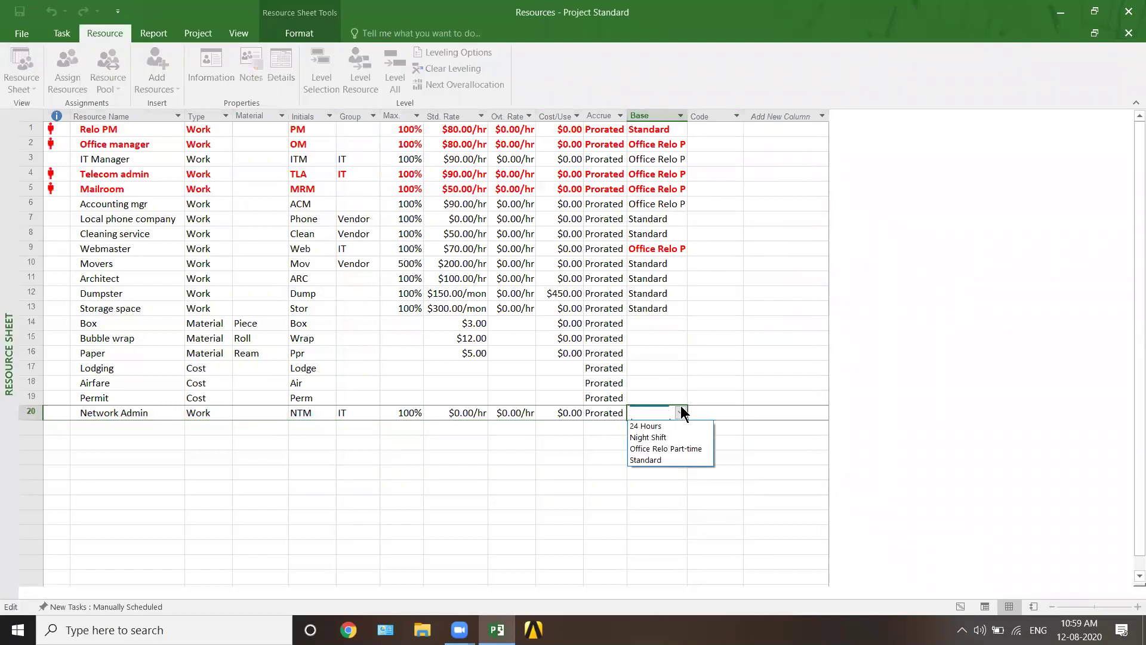
pyautogui.click(656, 447)
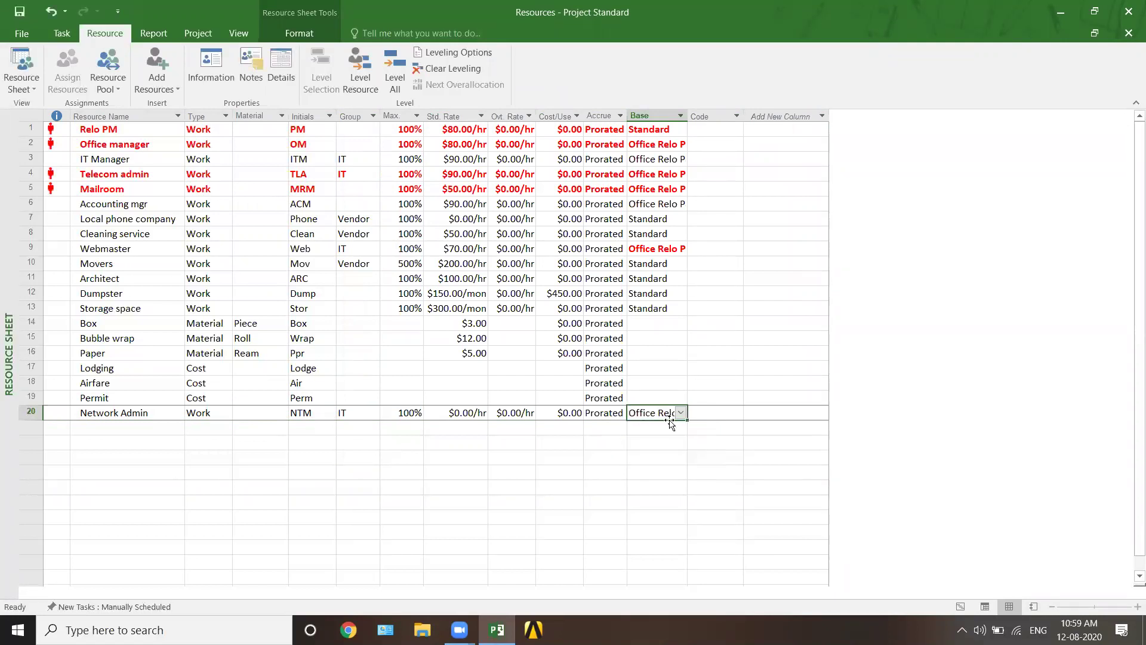
pyautogui.click(247, 441)
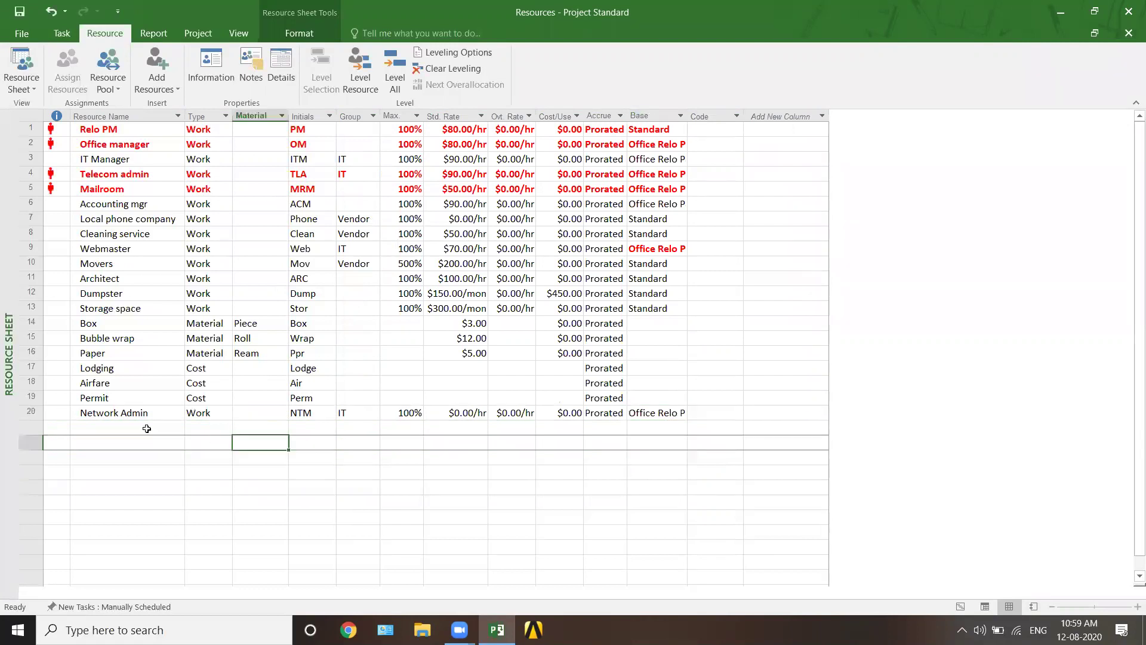
pyautogui.doubleClick(108, 416)
pyautogui.click(713, 327)
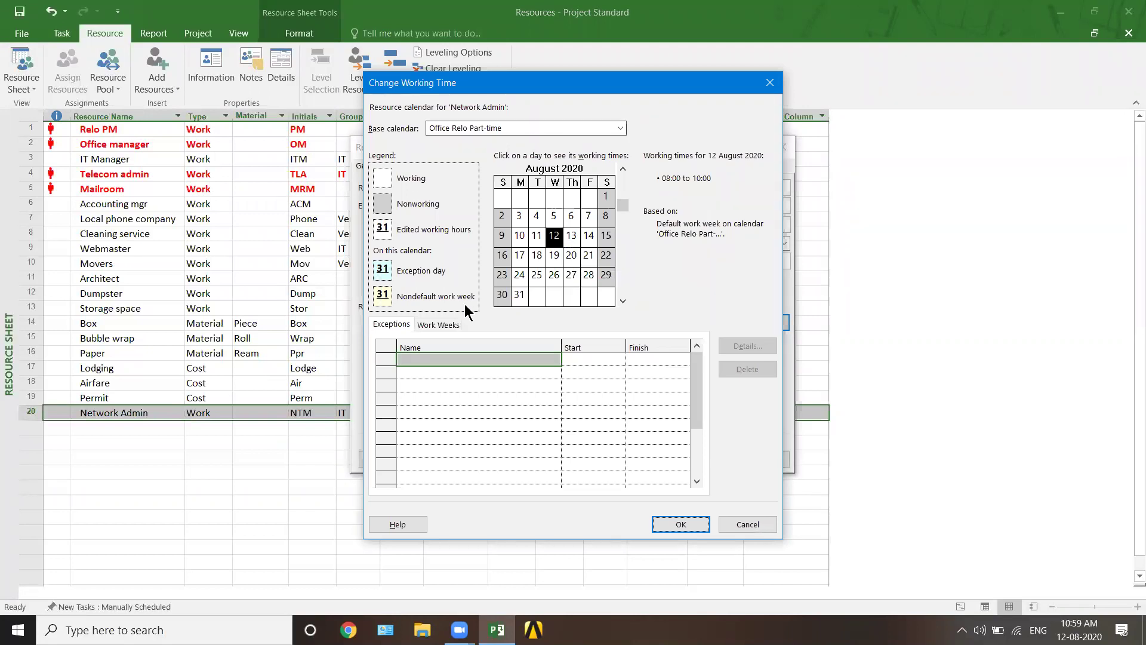
pyautogui.click(435, 327)
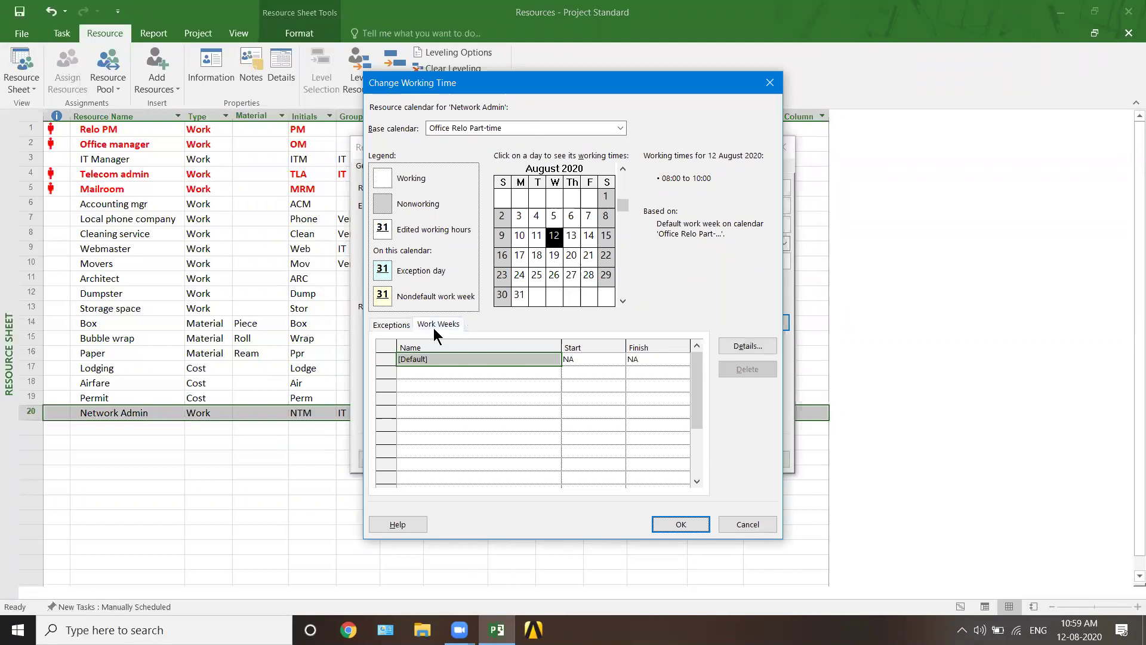
pyautogui.click(741, 355)
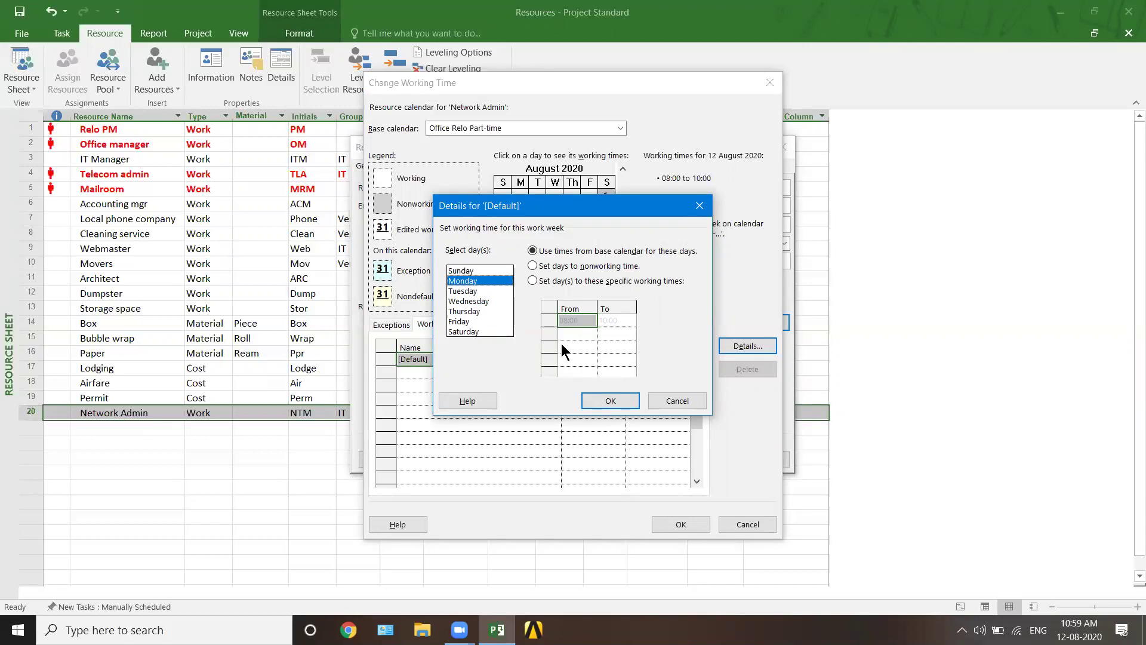
pyautogui.keyDown('shift'); pyautogui.click(468, 321); pyautogui.keyUp('shift')
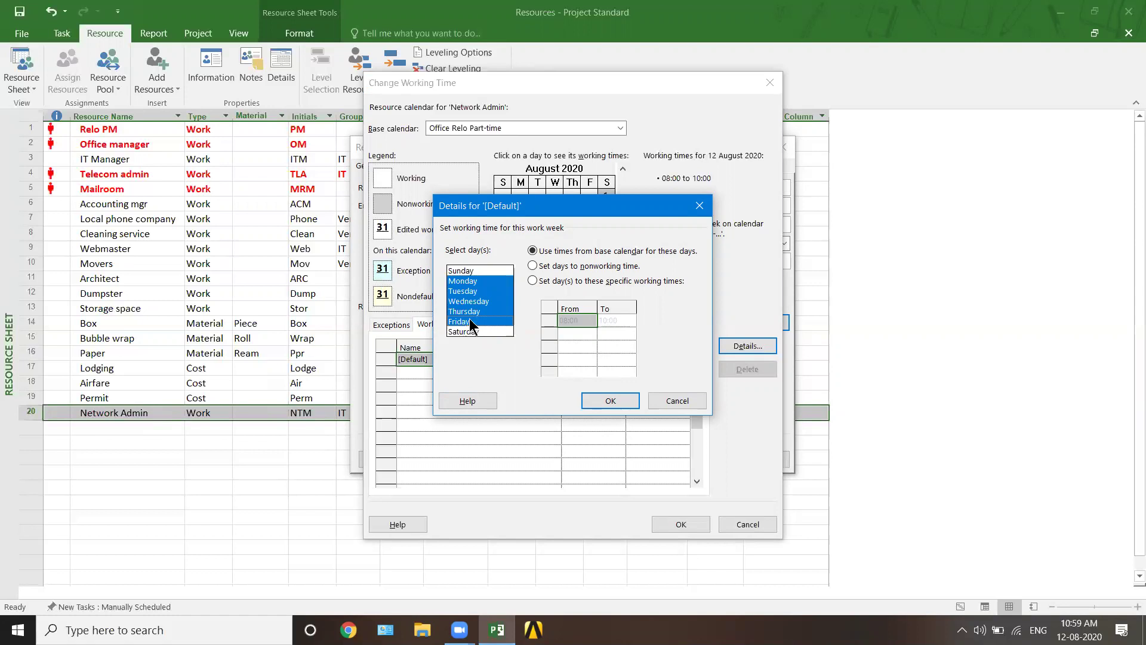
pyautogui.click(560, 281)
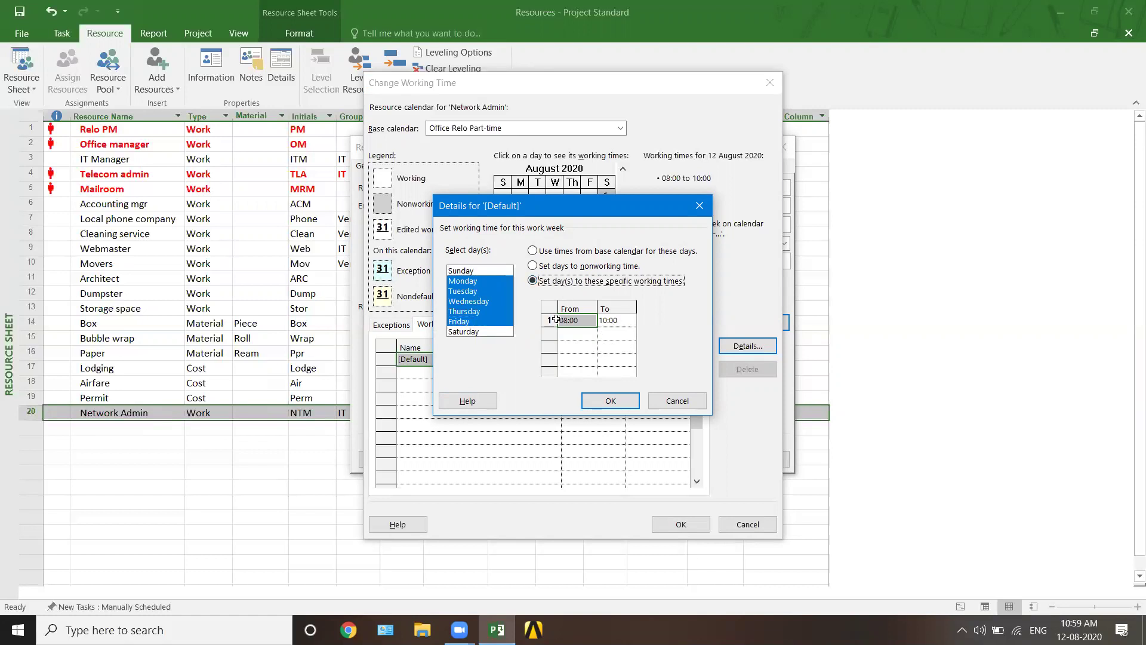
pyautogui.click(568, 252)
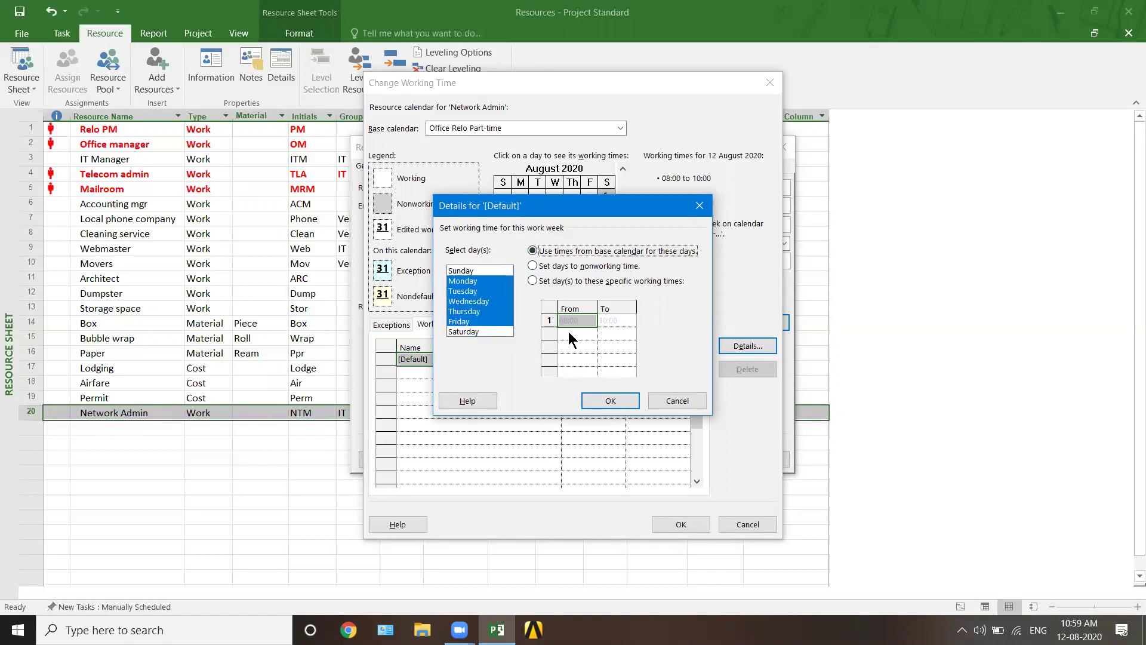
pyautogui.click(495, 284)
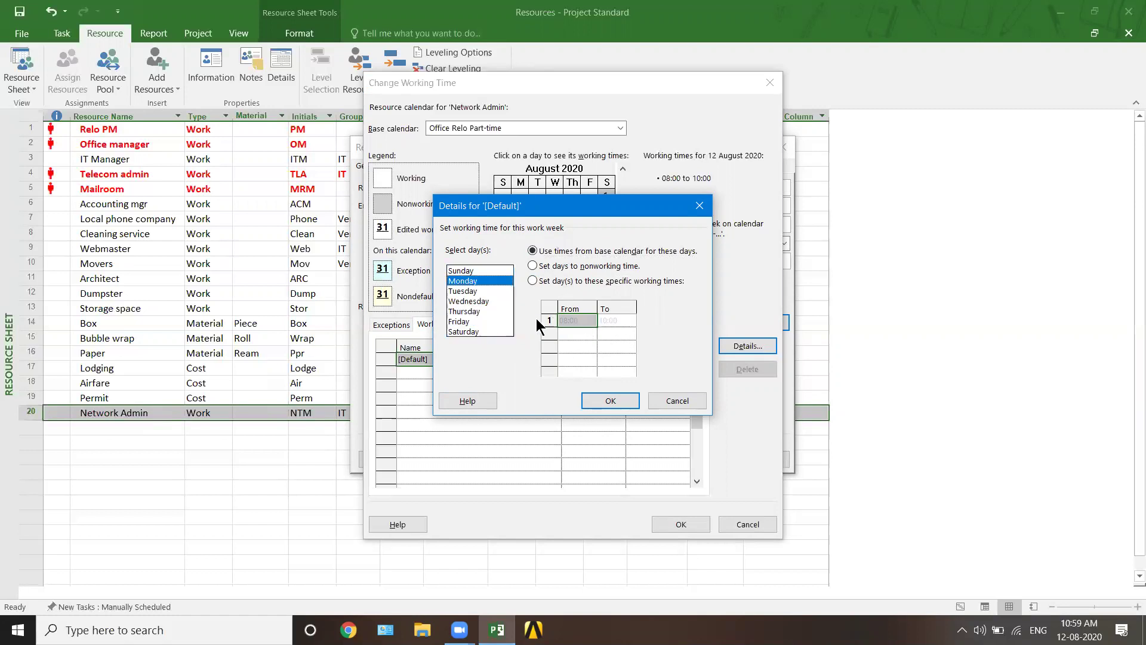
pyautogui.click(664, 400)
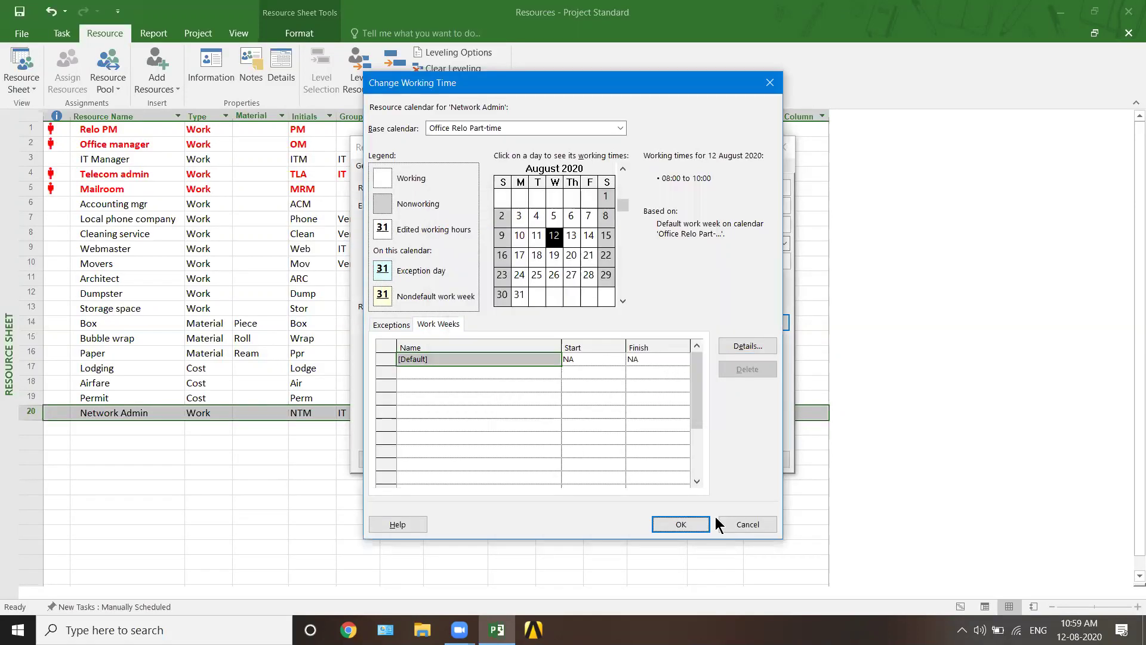
pyautogui.click(743, 525)
pyautogui.click(693, 459)
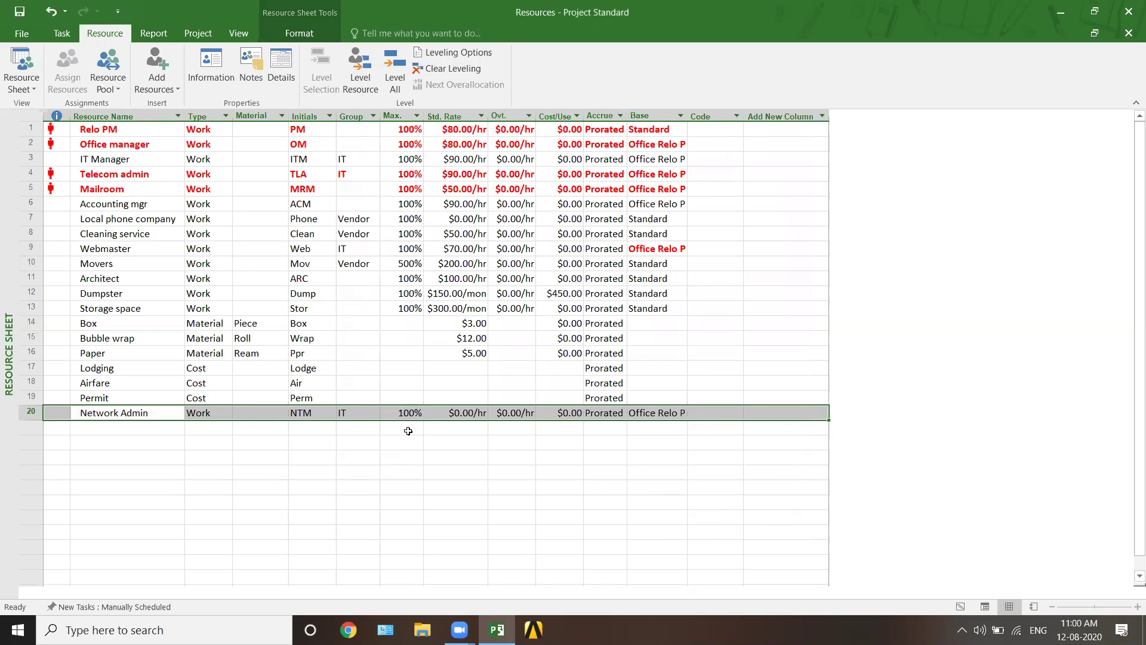
# - Examine the default cost rate table of the Network Admin resource and leave without changes
pyautogui.doubleClick(467, 414)
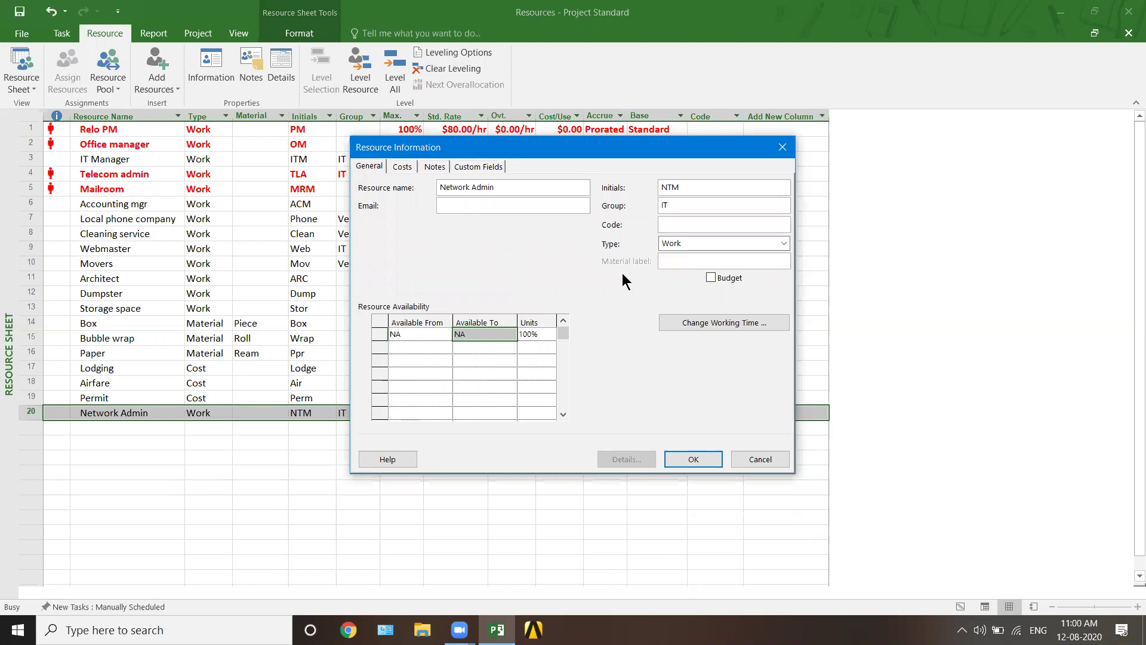
pyautogui.click(402, 168)
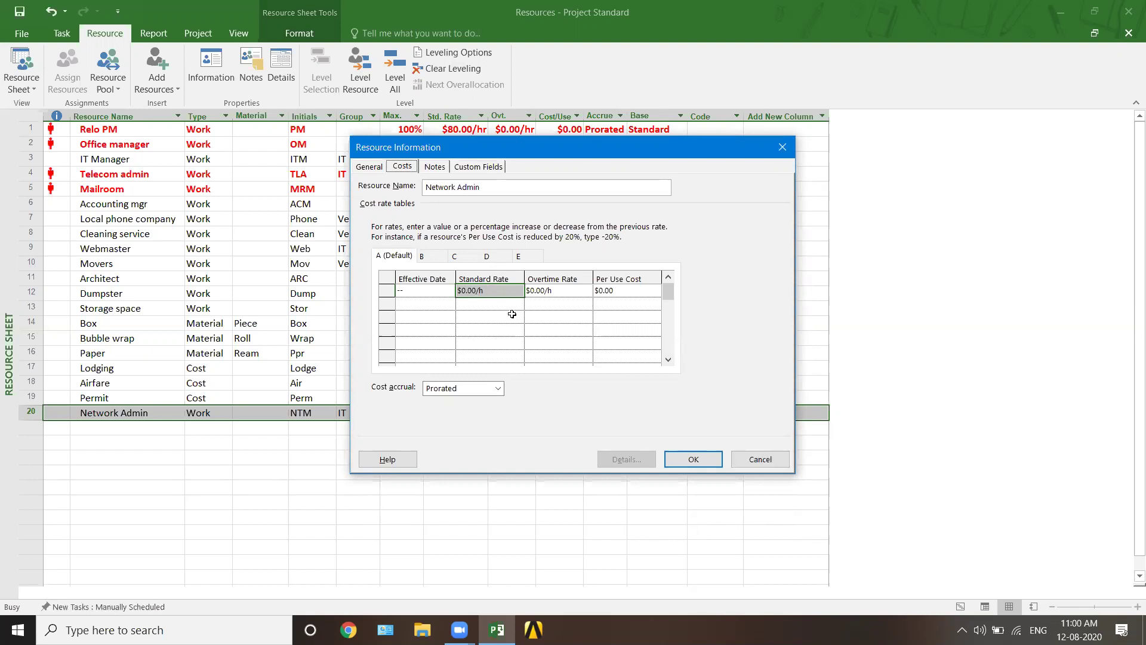
pyautogui.click(762, 461)
pyautogui.click(149, 427)
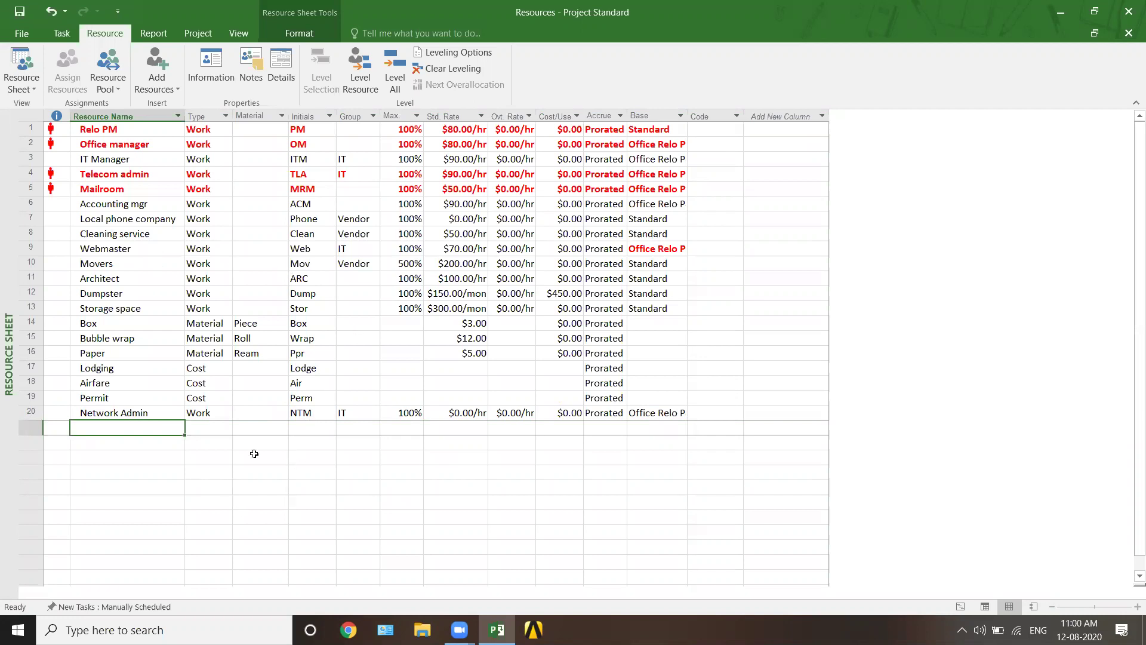
pyautogui.click(124, 414)
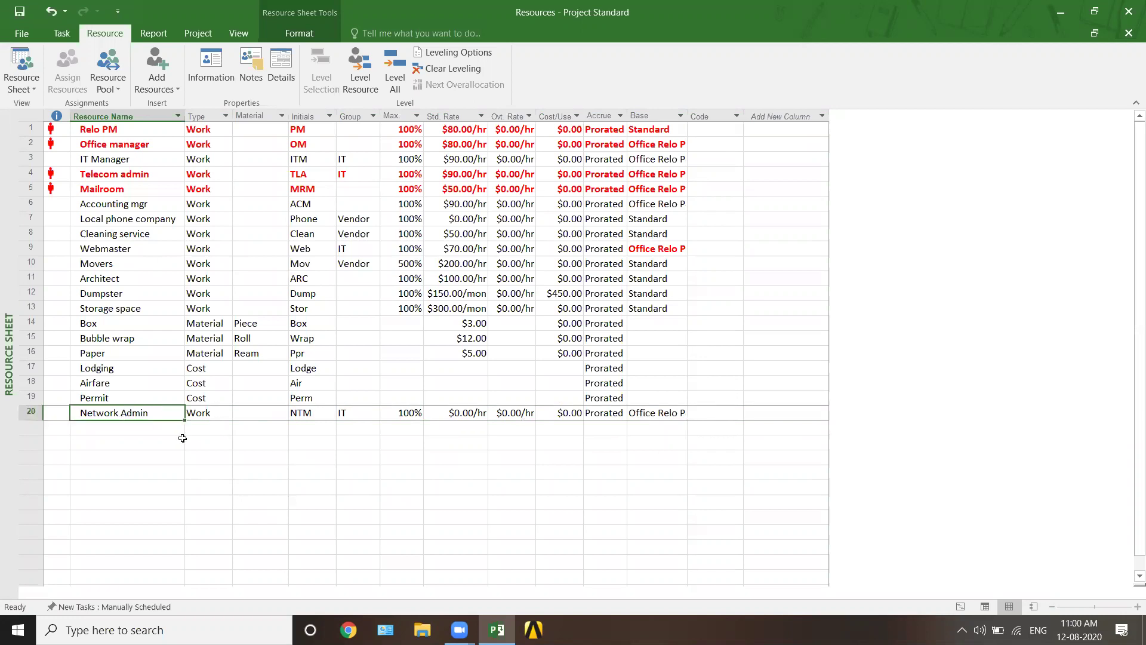
pyautogui.click(220, 432)
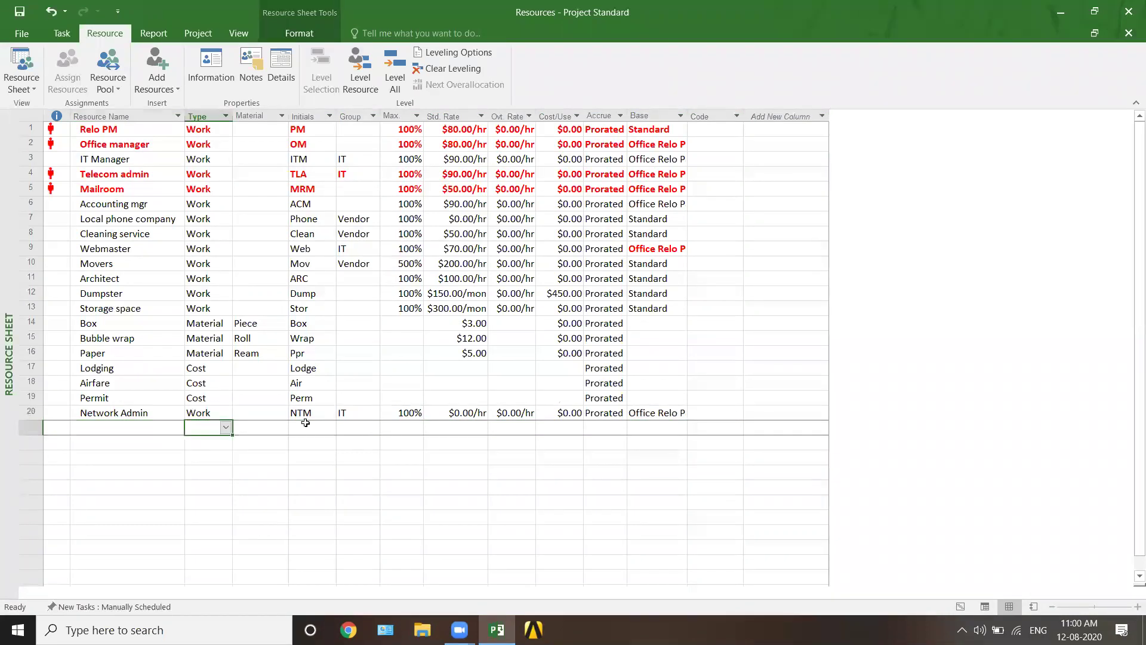
# - Add an exception named Vacation to the working time calendar of the Network Admin resource
pyautogui.click(121, 414)
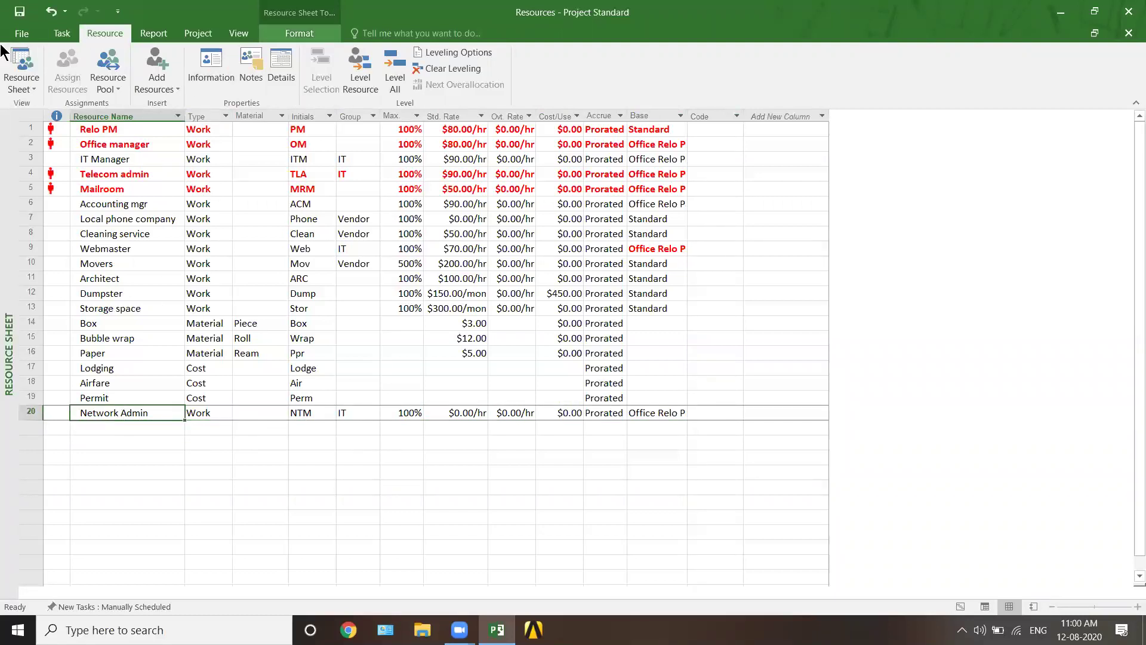
pyautogui.scroll(-2, 0, 50)
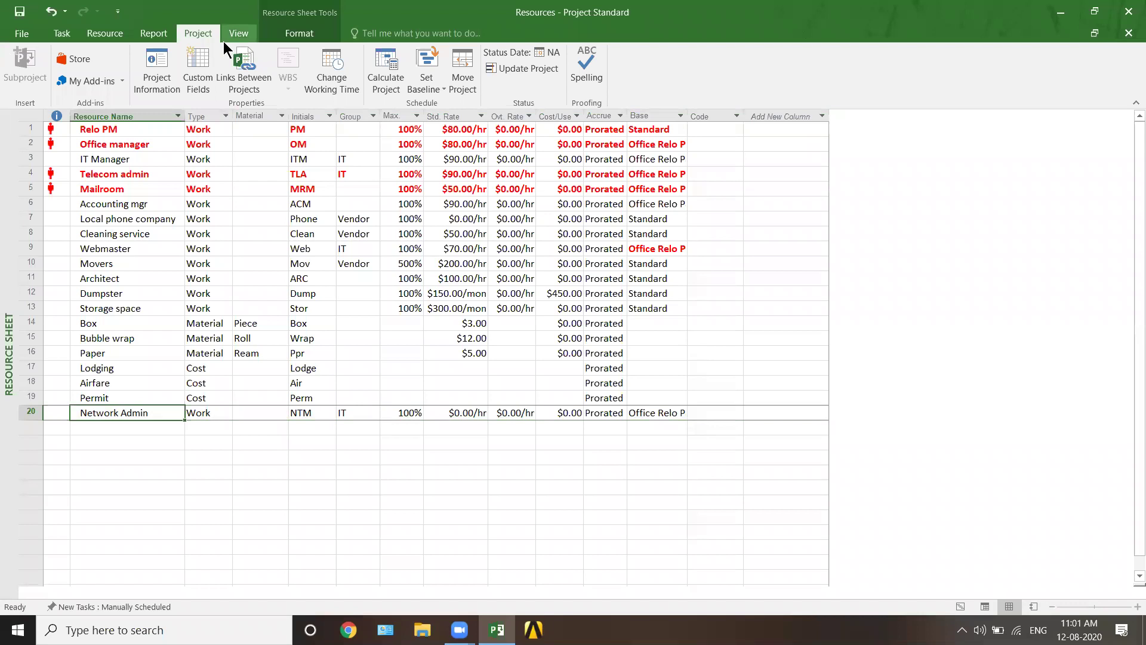
pyautogui.click(331, 72)
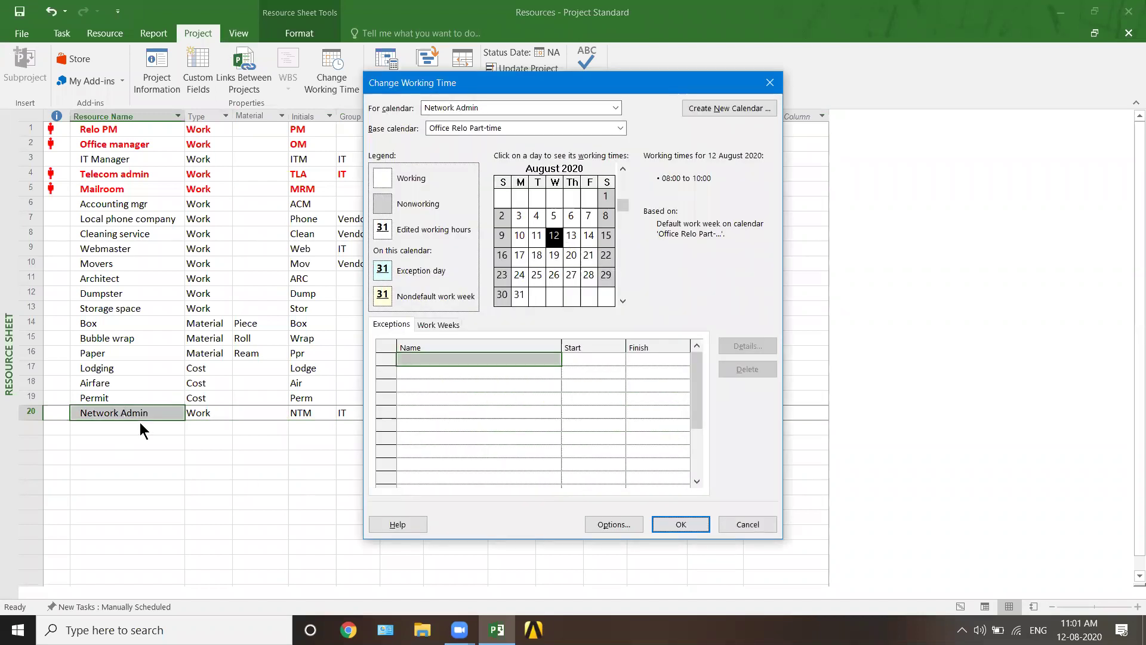
pyautogui.click(419, 360)
pyautogui.write('Va')
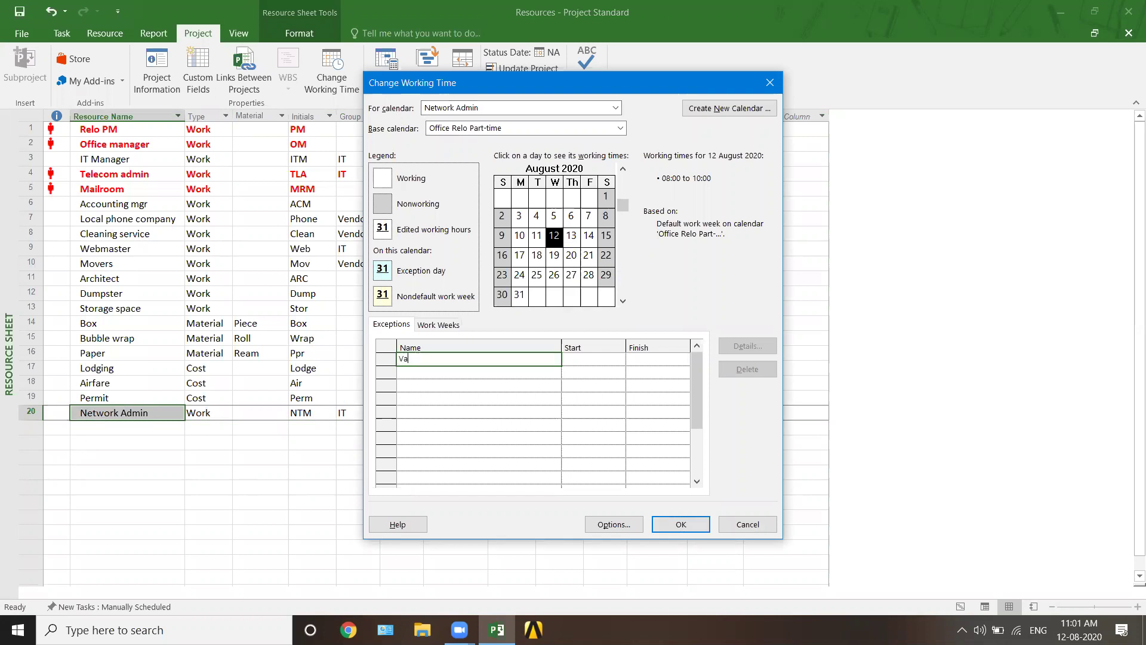
pyautogui.press('Return')
# - Set the finish date of Network Admin's Vacation exception to 15-08-2020 and save the calendar changes
pyautogui.click(616, 360)
pyautogui.click(618, 359)
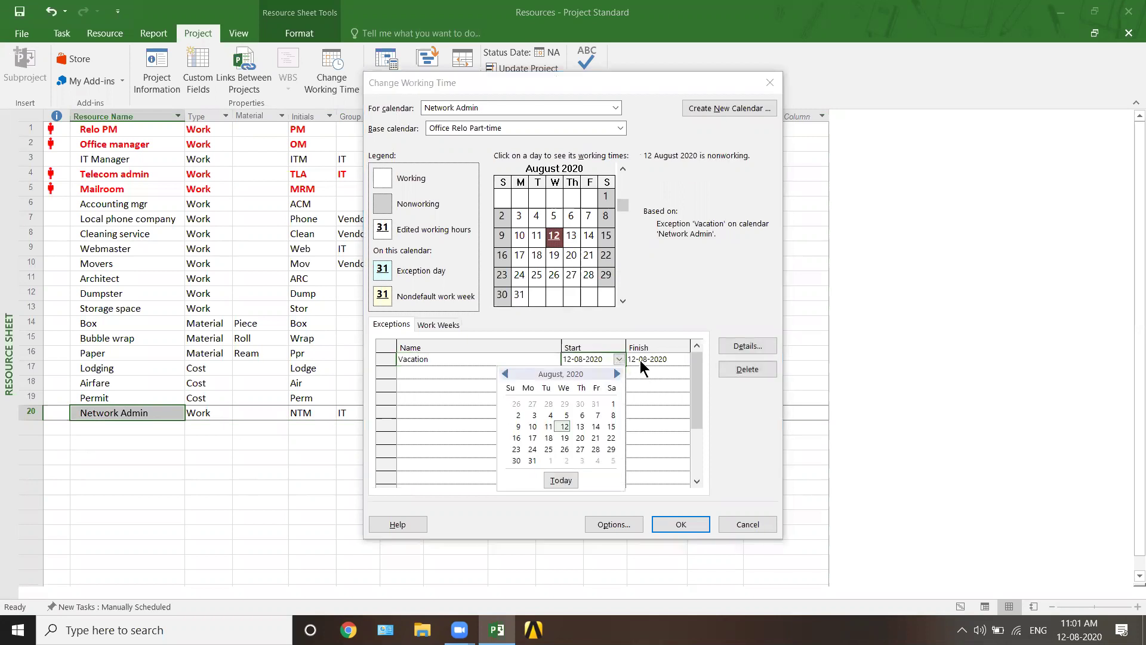
pyautogui.click(639, 360)
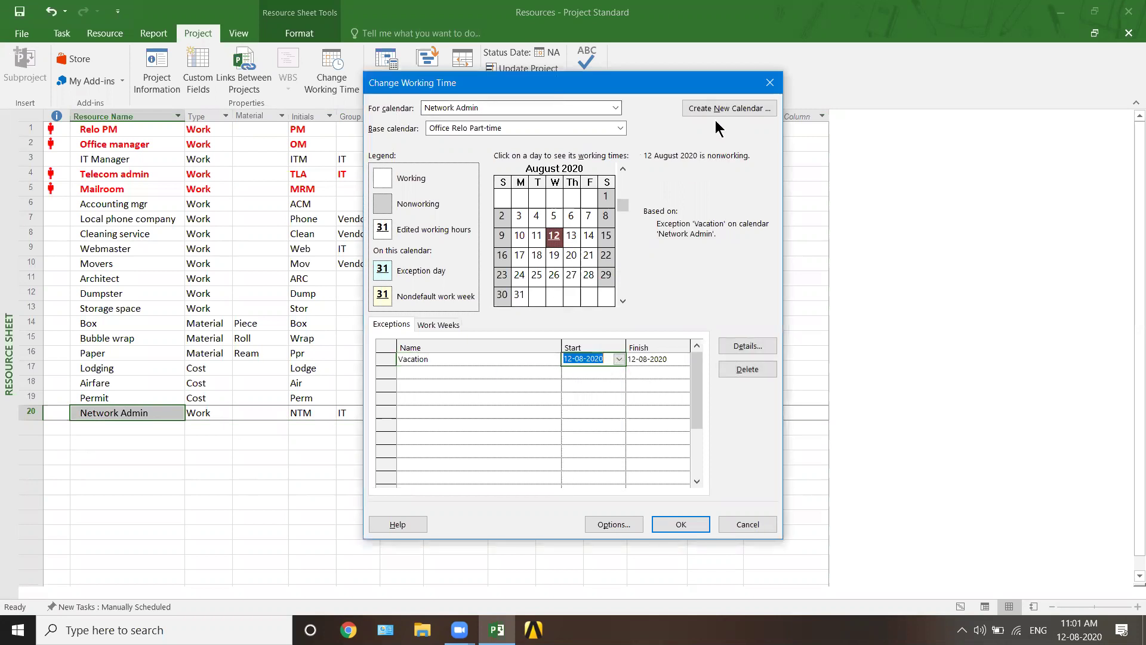
pyautogui.moveTo(554, 91); pyautogui.dragTo(712, 97)
pyautogui.click(775, 366)
pyautogui.click(775, 366)
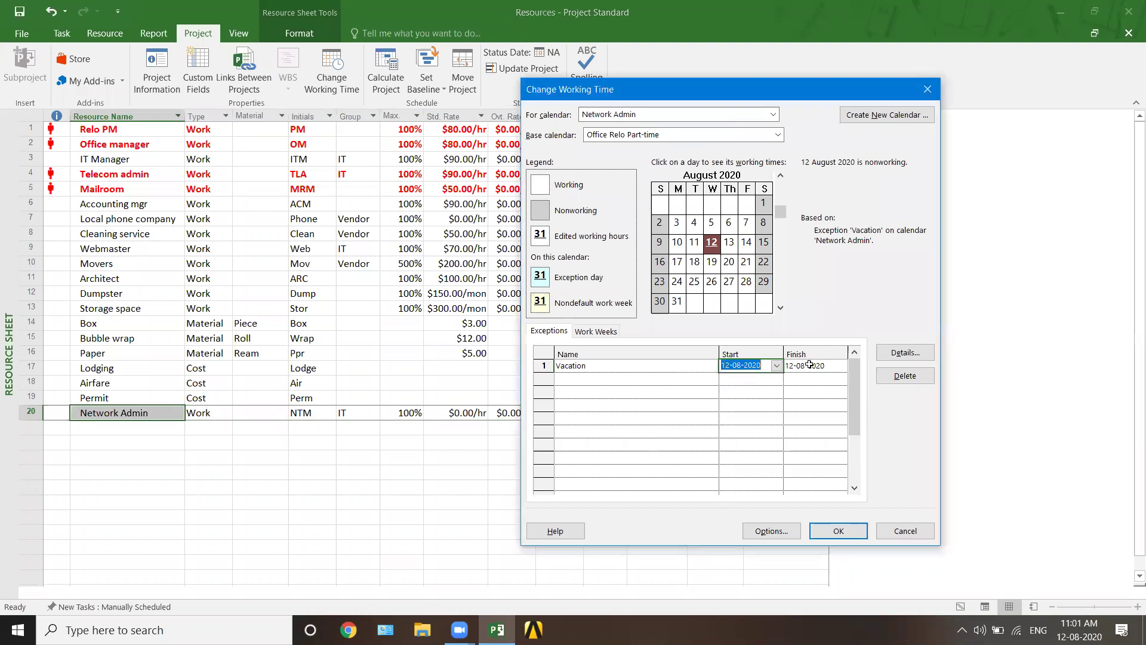
pyautogui.click(840, 365)
pyautogui.click(833, 433)
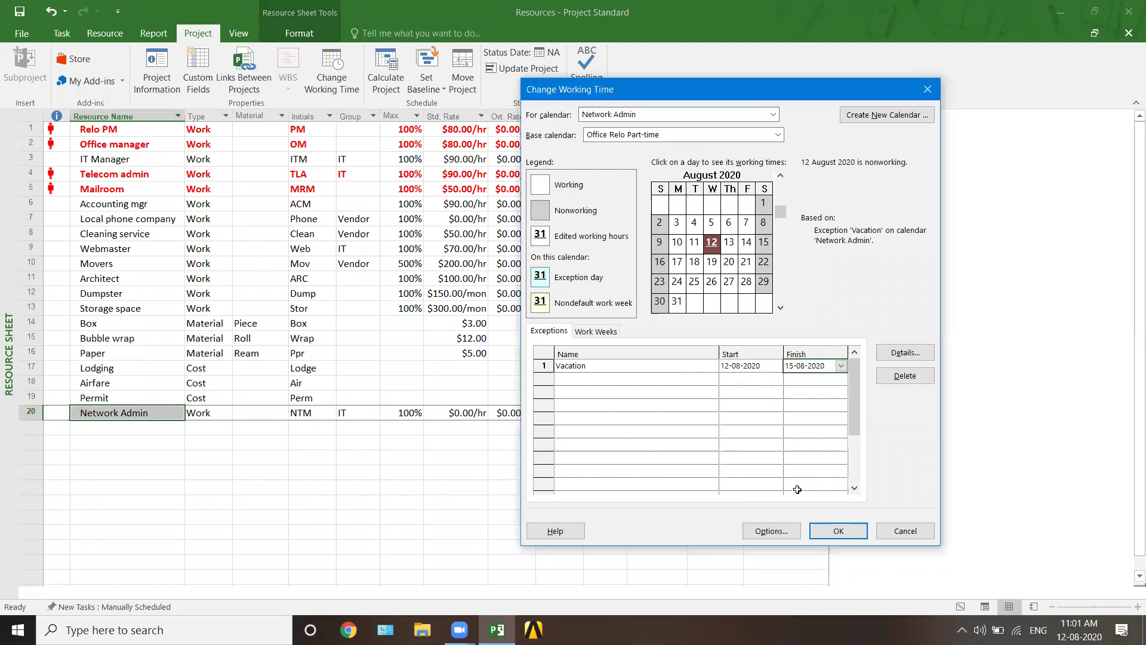
pyautogui.click(789, 380)
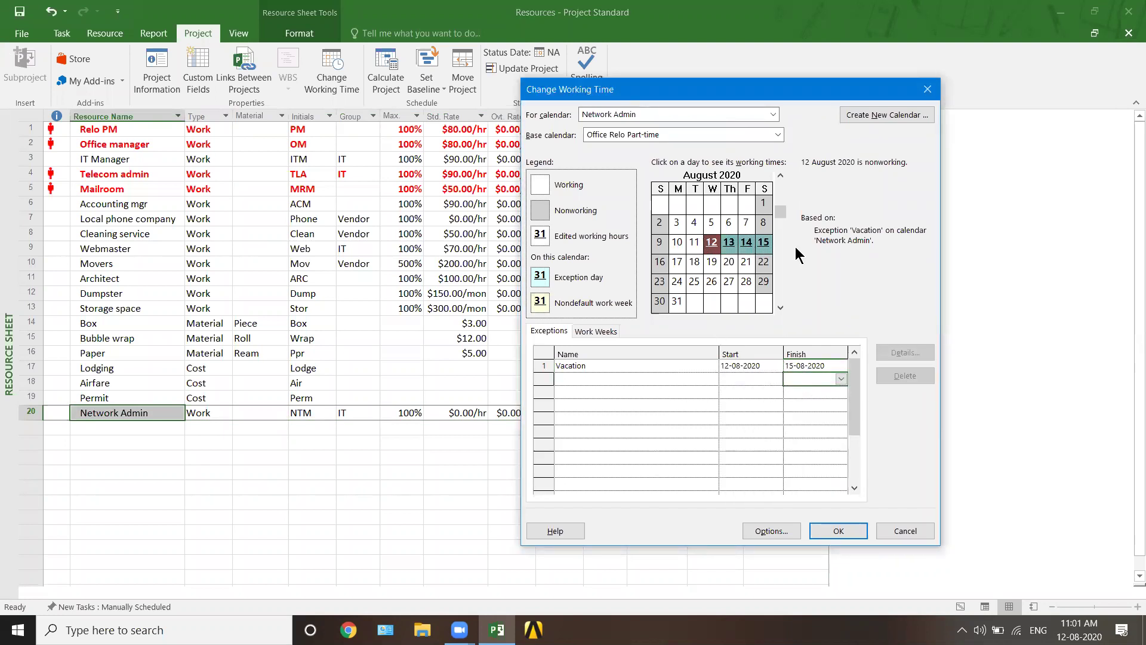
pyautogui.click(837, 530)
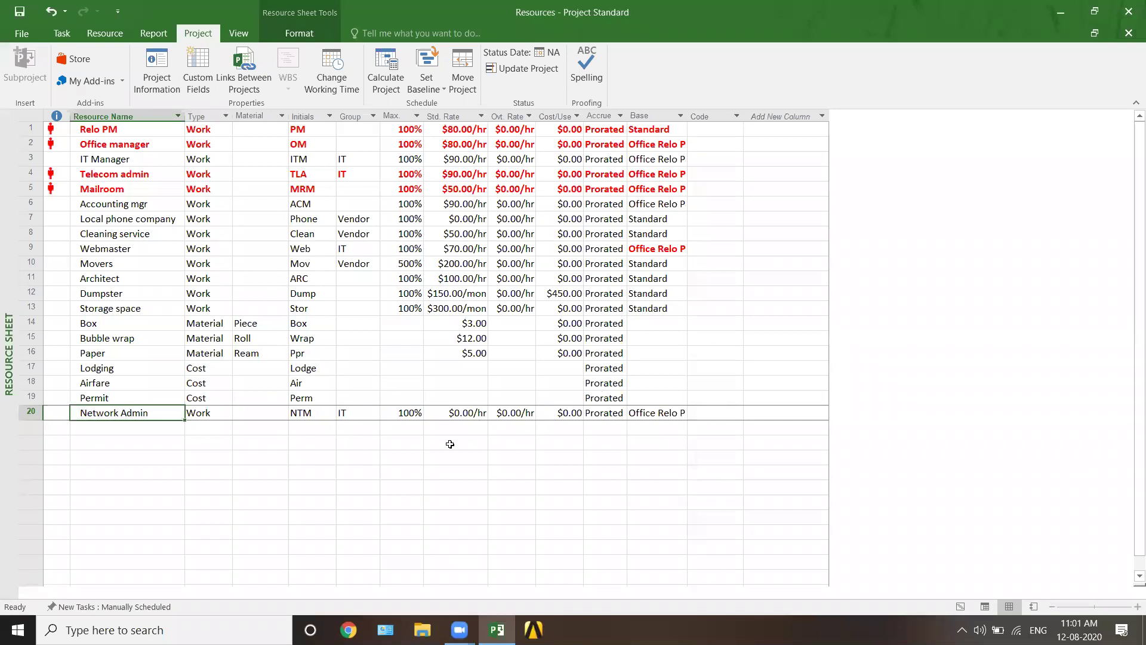
# - Examine the maximum units of the Network Admin resource
pyautogui.click(401, 412)
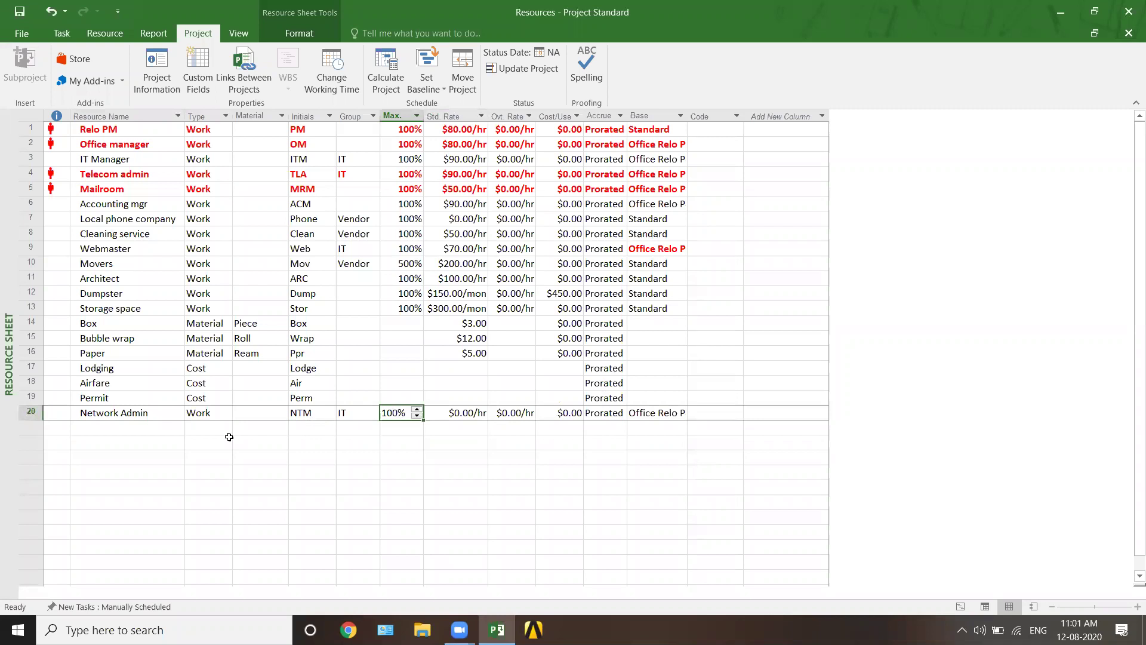